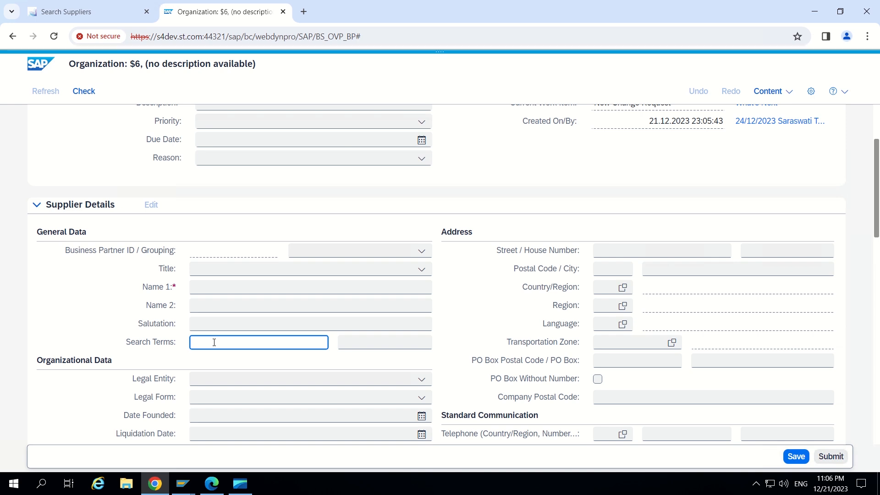
Step: Enter "@@$%^&*(*^%$" as the supplier's first search term and confirm the entry
text(@@$%^&*(*^%$)
key(ctrl+a)
key(Return)
scroll(204, 360, down, 1)
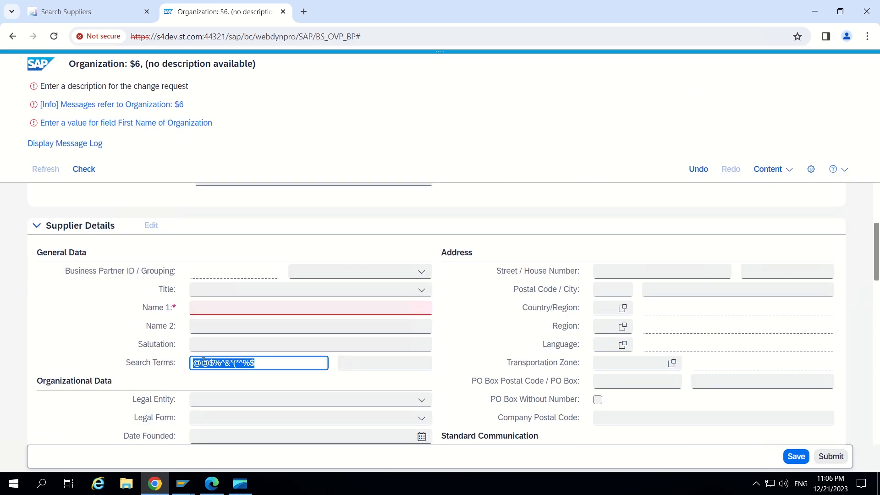
scroll(114, 180, up, 3)
scroll(114, 180, down, 3)
drag(270, 364, 166, 364)
Step: Open the Validation Rules app for business partners from the Data Quality Management for Business Partners group on the home page
mouse_move(218, 485)
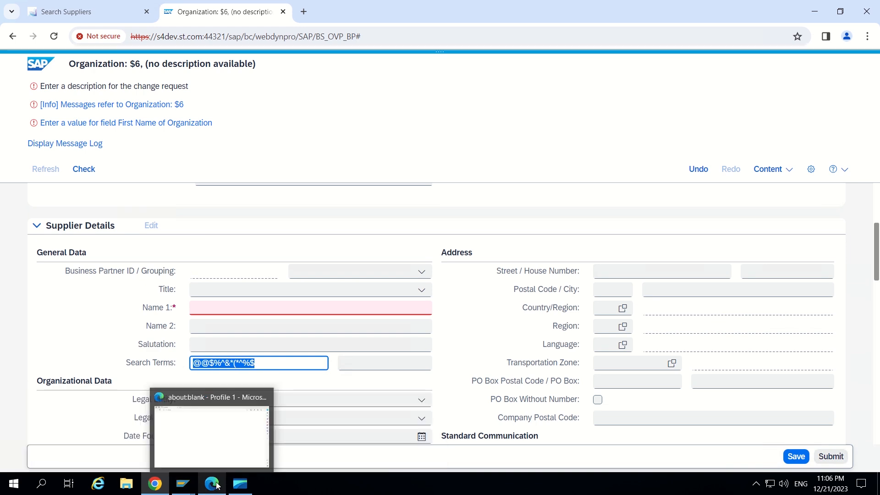
click(248, 442)
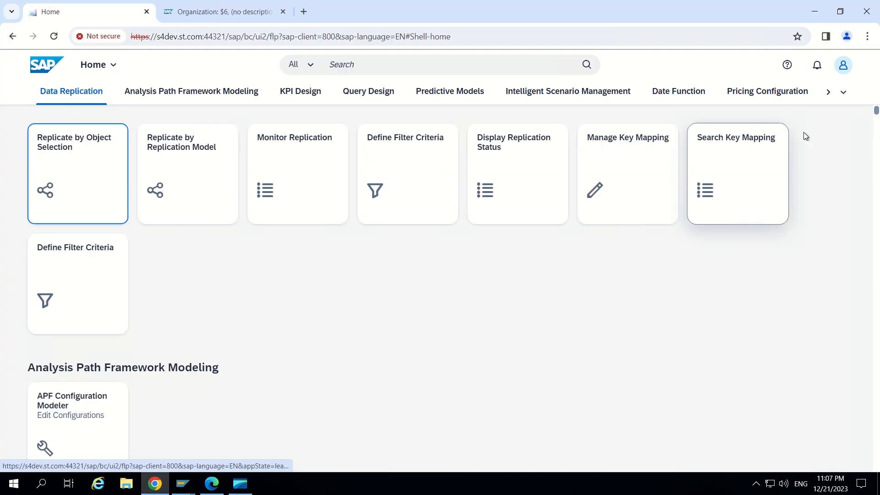
click(843, 92)
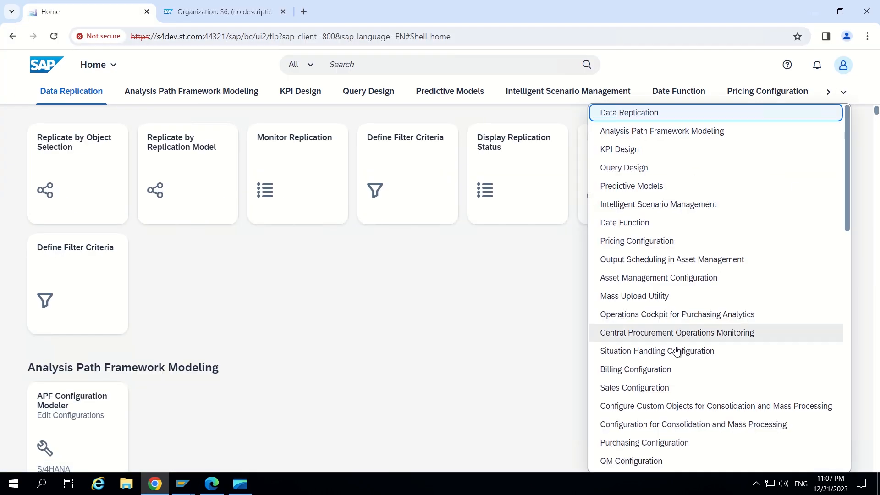
scroll(677, 351, down, 2)
scroll(677, 351, down, 1)
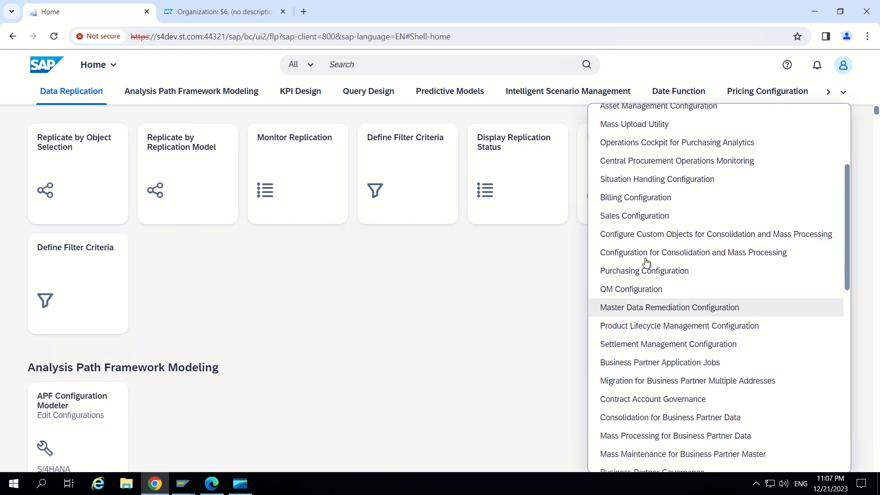
scroll(646, 256, down, 2)
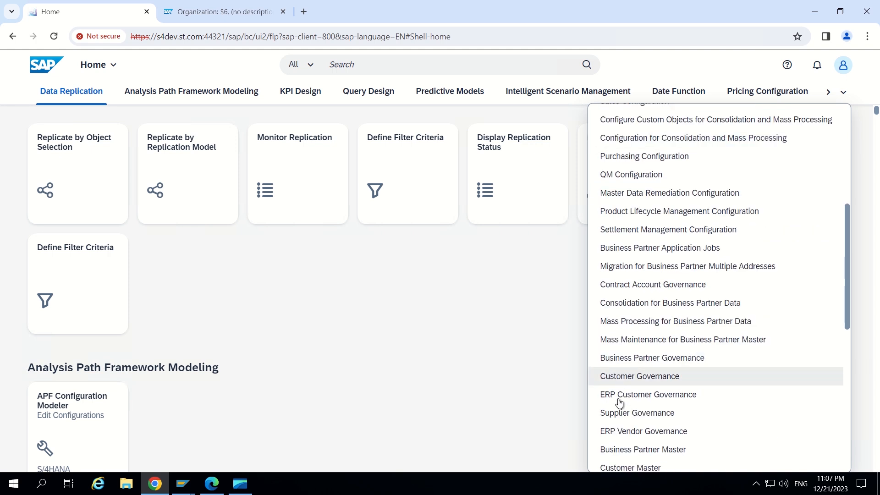
scroll(641, 428, down, 2)
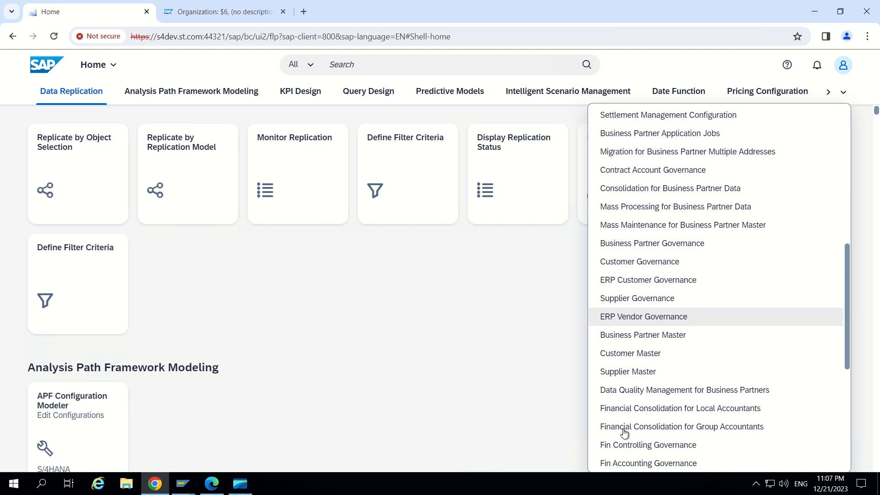
click(654, 390)
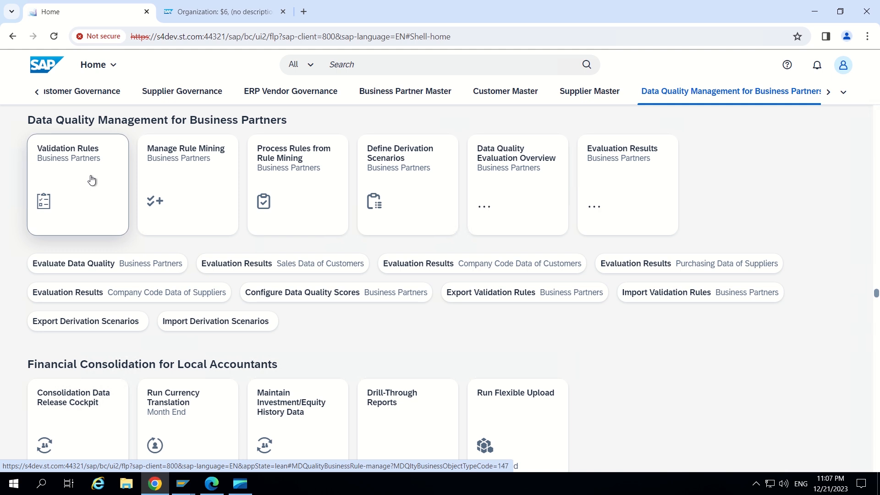
click(75, 173)
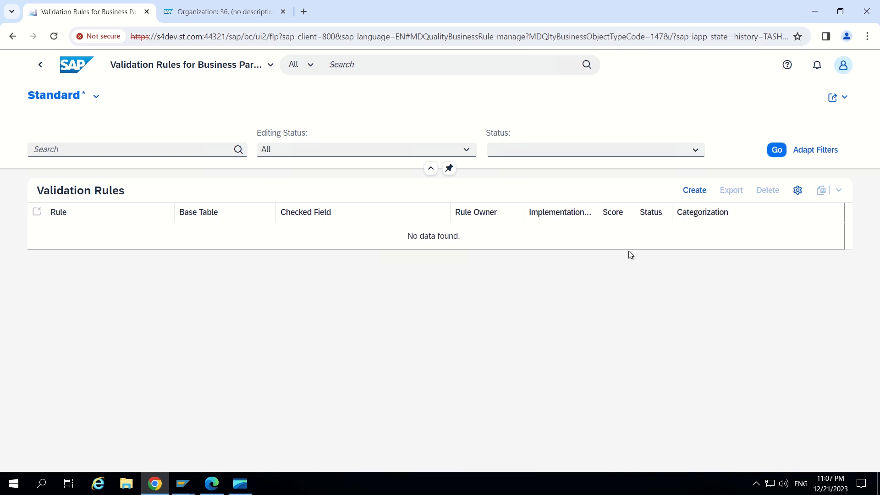
Step: Create a new validation rule with the rule ID BR_ST1_RESTRICT
click(695, 191)
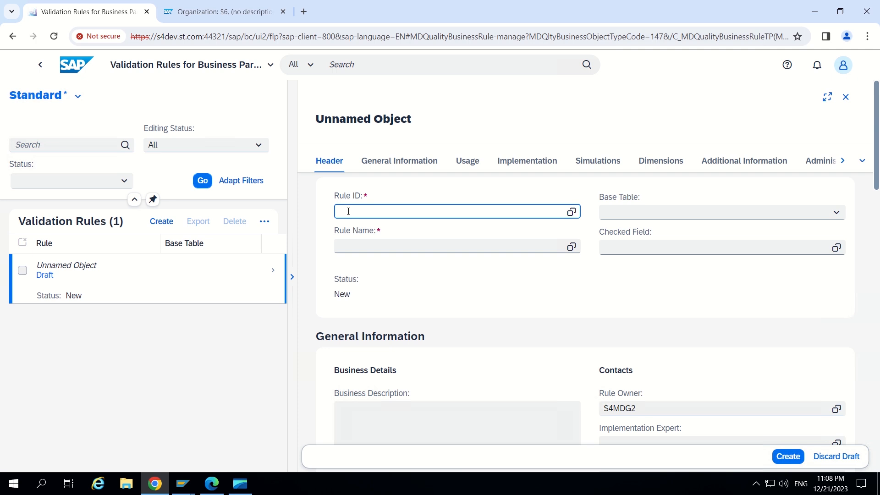
text(BR_ST1_)
text(RESTRICT)
Step: Name the rule "Special characters are not allowed"
click(399, 243)
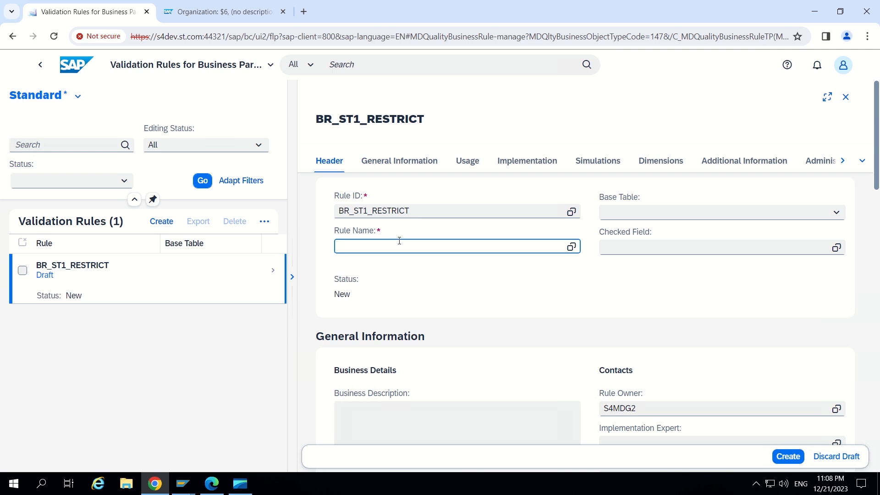
drag(416, 212, 333, 221)
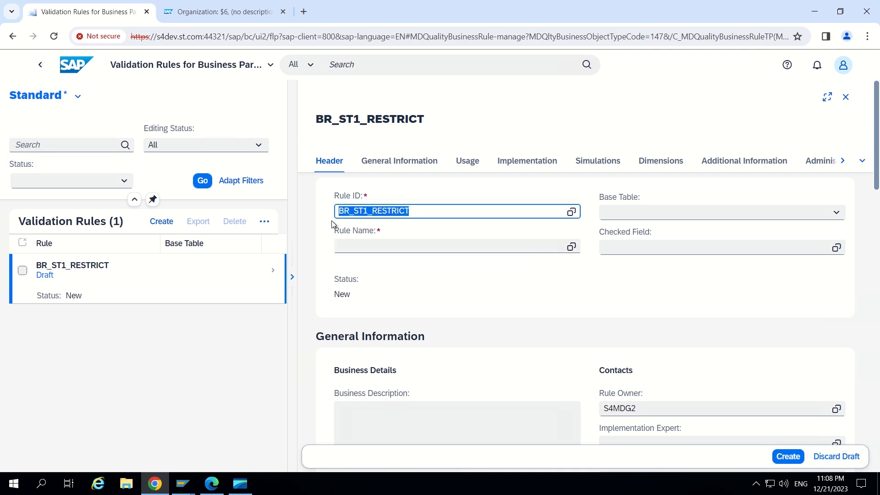
click(352, 247)
text(D)
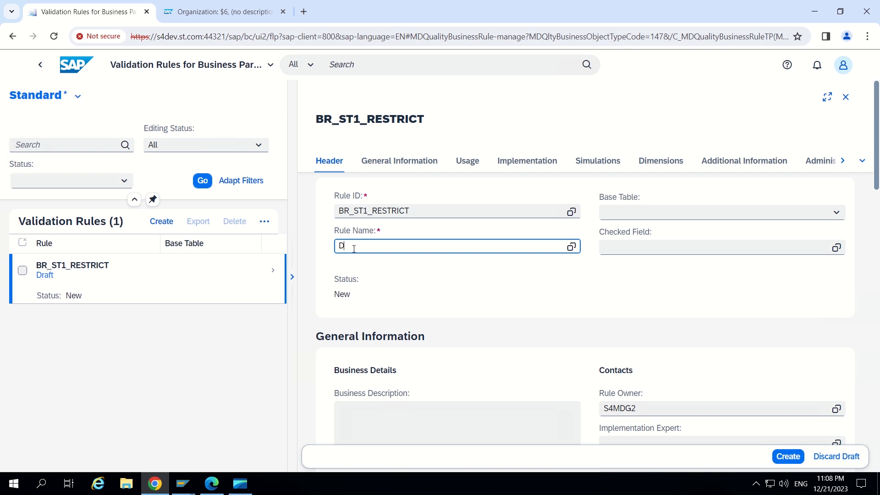
text(pecial characters are not allowed)
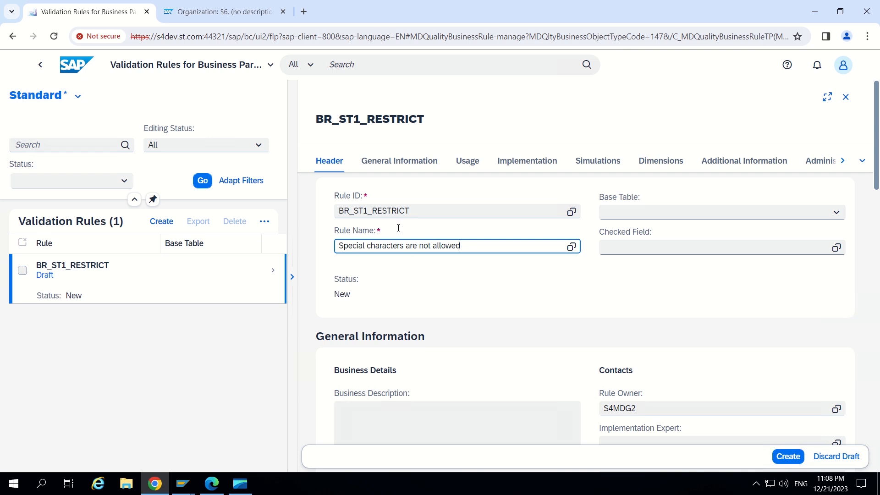
drag(460, 246, 336, 248)
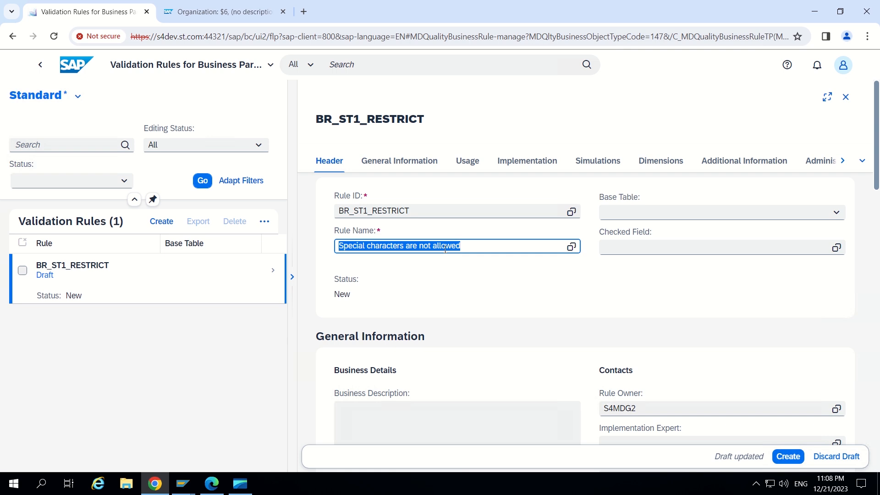
click(471, 247)
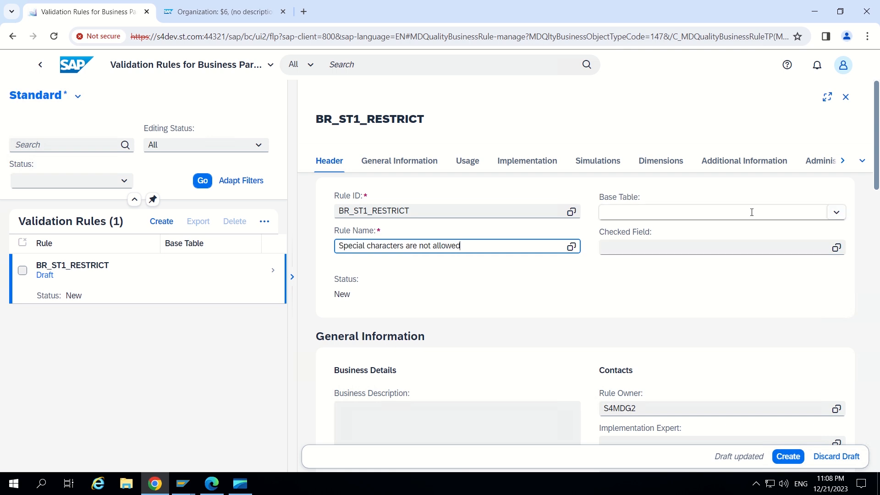
Step: Set the rule's base table to General (BUT000)
scroll(577, 282, down, 2)
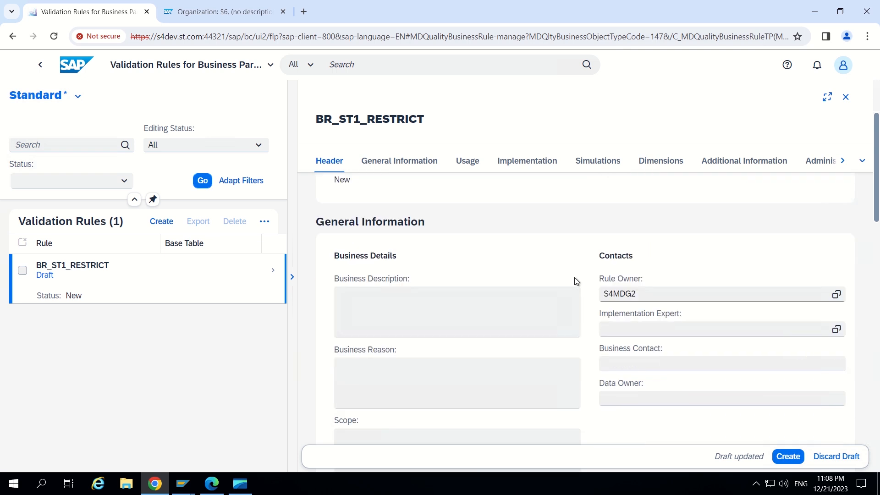
scroll(577, 281, up, 2)
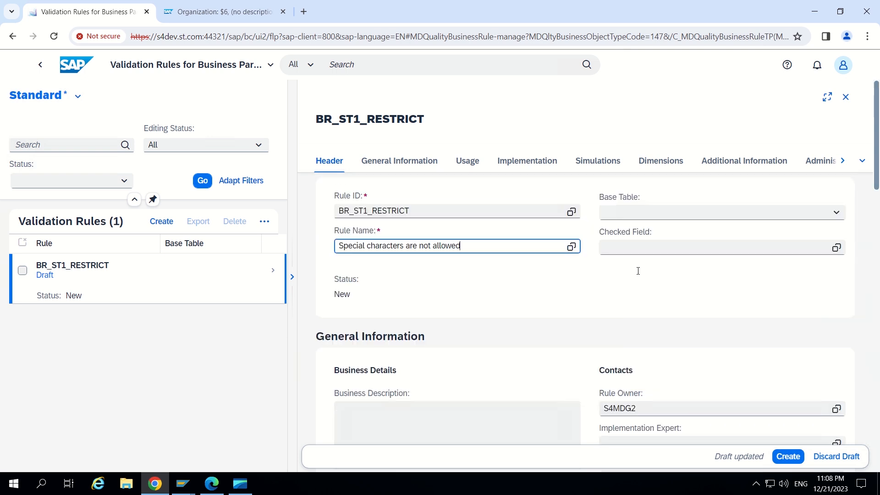
click(843, 214)
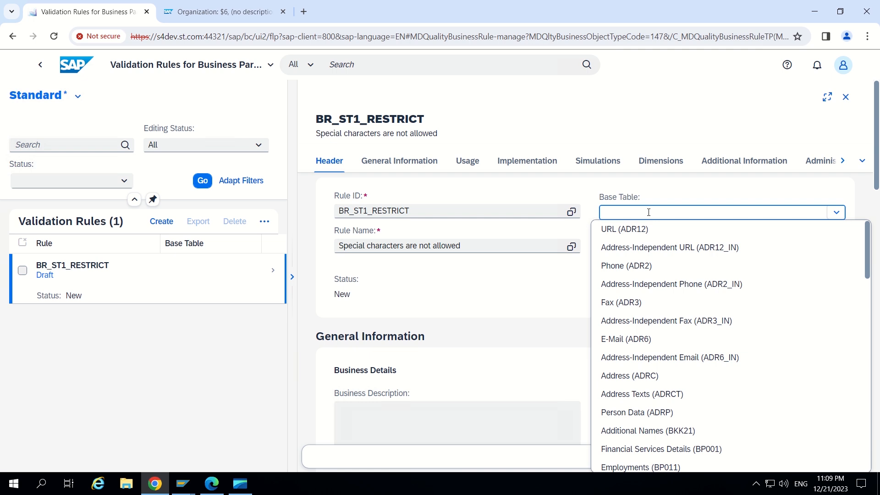
text(BUT000)
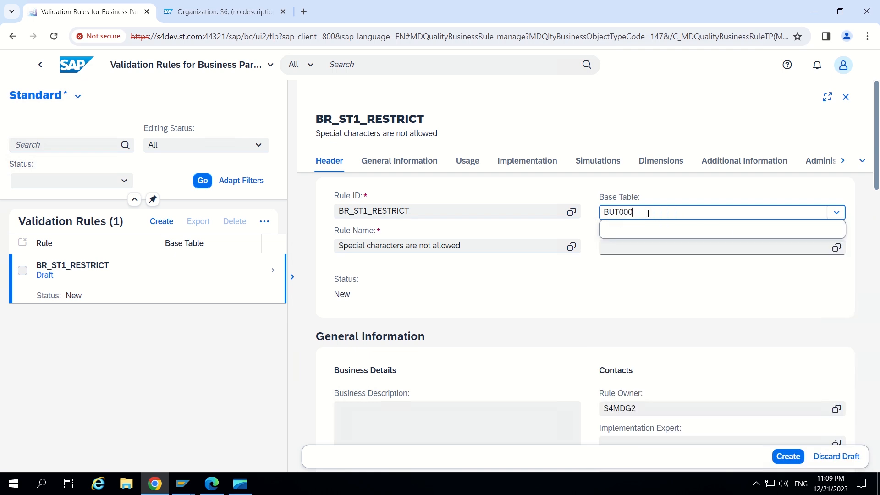
key(BackSpace)
key(BackSpace)
key(BackSpace)
key(BackSpace)
key(BackSpace)
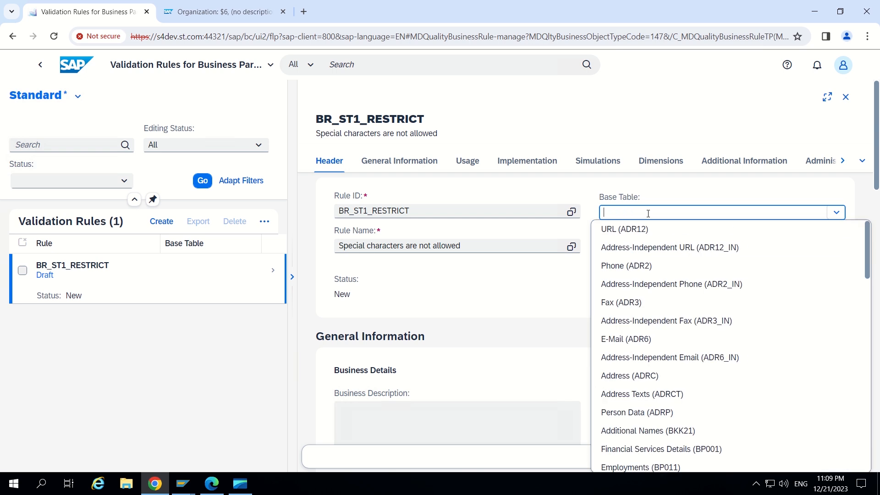
scroll(667, 369, down, 4)
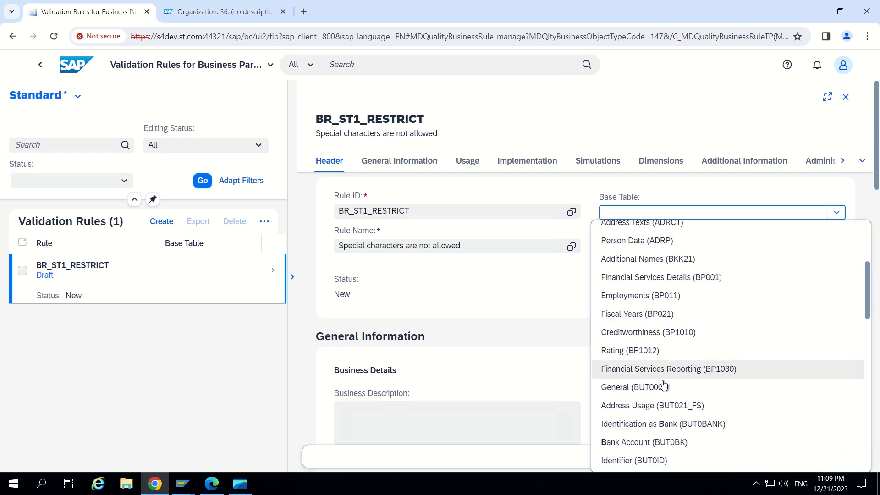
click(653, 389)
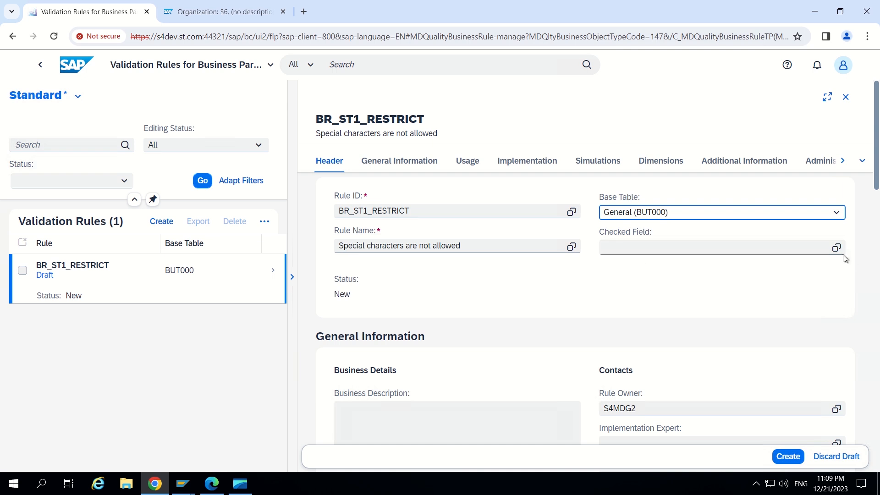
Step: Filter the checked fields by table BUT000 and choose BU_SORT1, Search Term 1 for Business Partner, as the rule's checked field
click(620, 249)
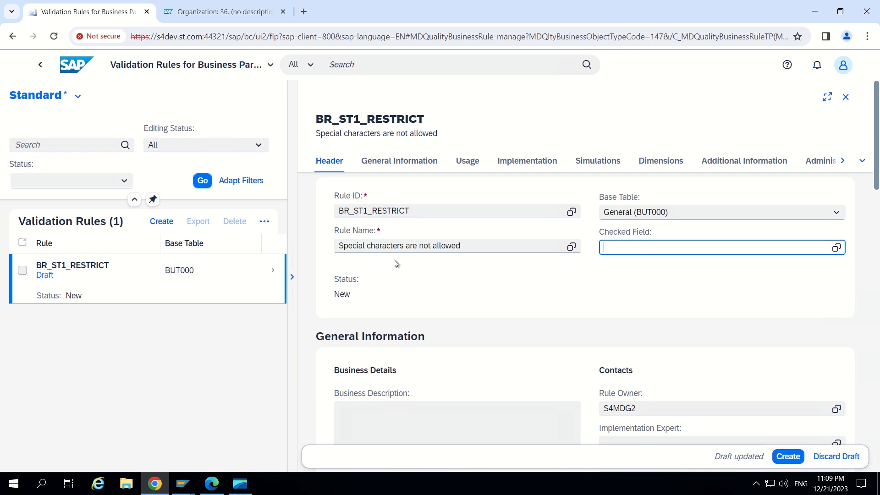
click(836, 249)
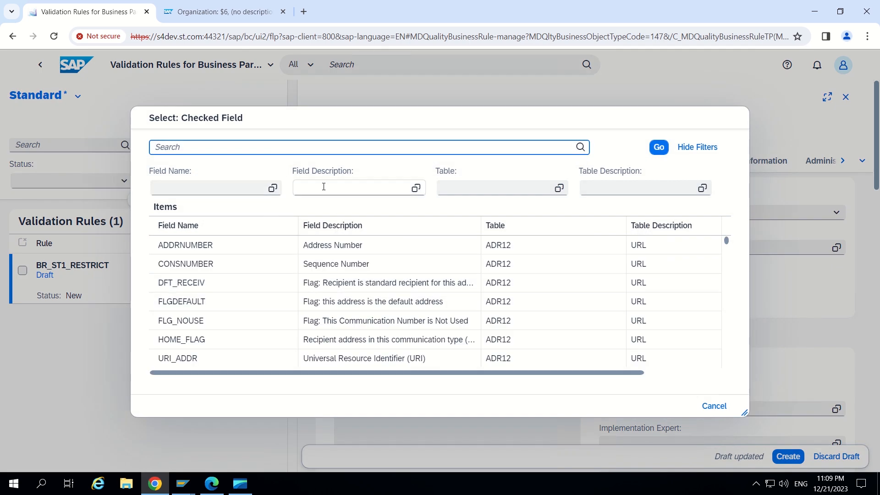
click(492, 187)
text(BUT000)
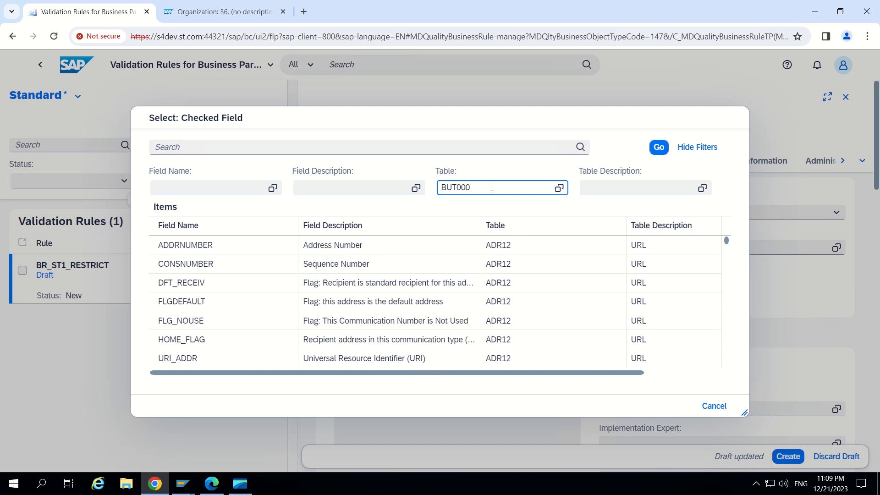
key(Return)
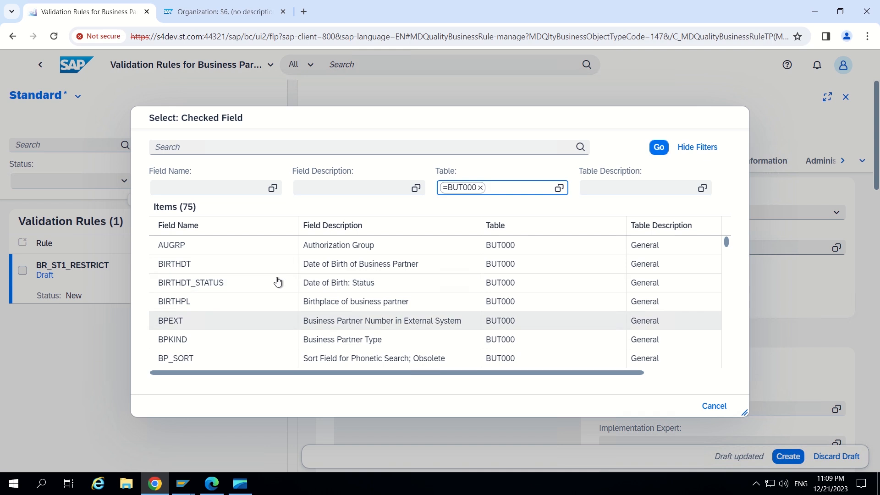
scroll(271, 310, down, 2)
scroll(252, 301, up, 1)
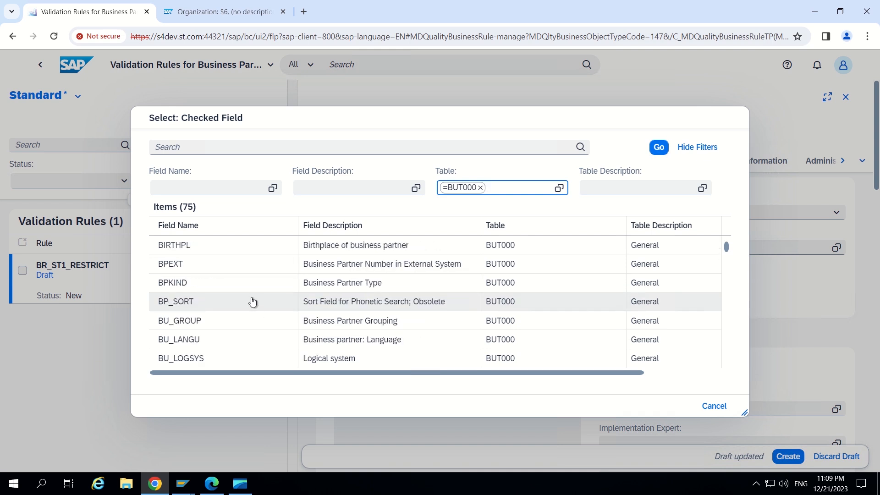
scroll(252, 301, down, 2)
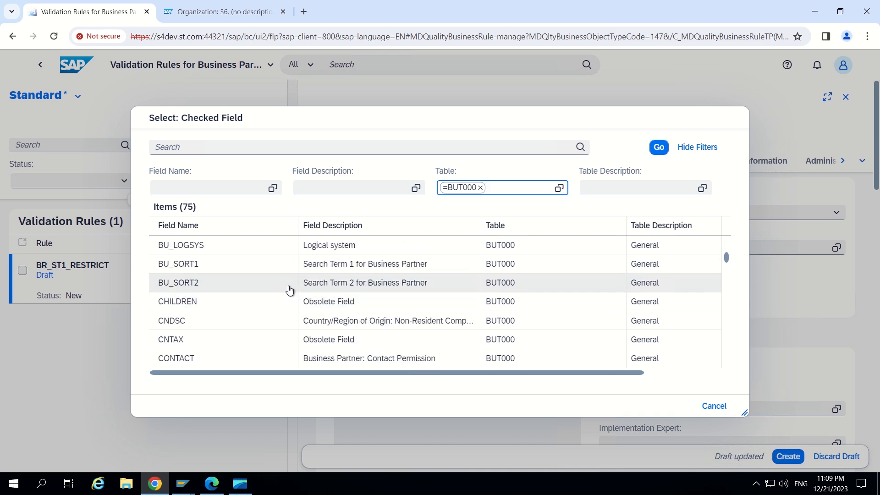
click(189, 267)
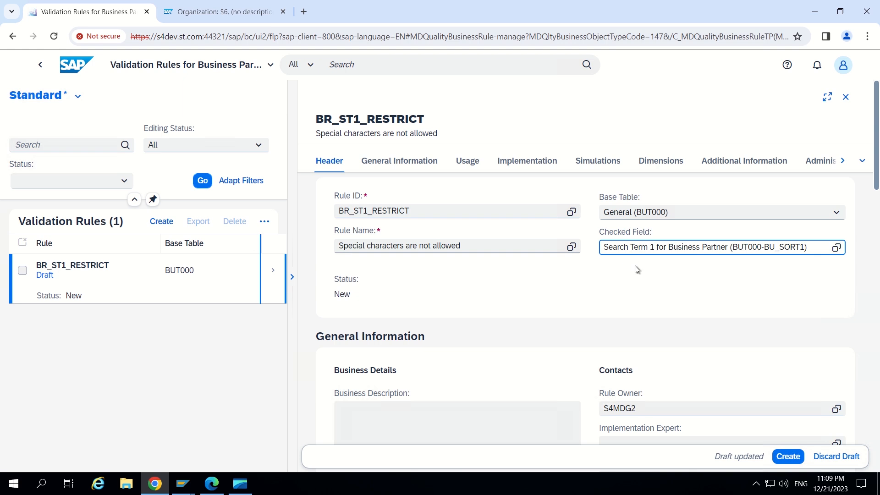
Step: Examine the draft rule's General Information, Usage and Implementation sections
scroll(402, 302, down, 3)
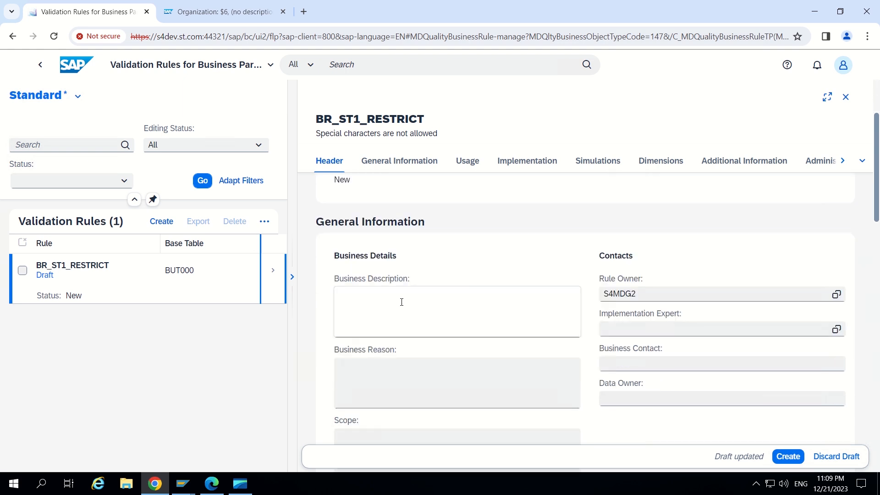
scroll(401, 302, down, 3)
scroll(428, 307, down, 4)
scroll(429, 307, down, 6)
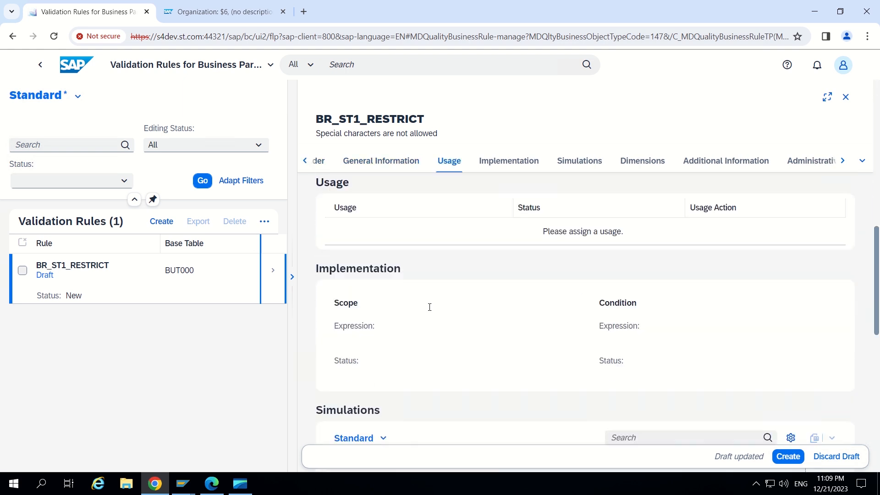
scroll(481, 314, up, 5)
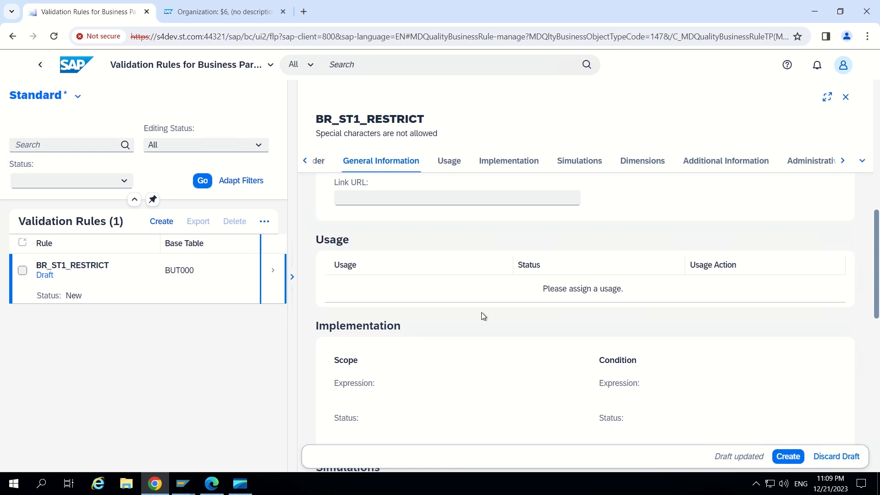
scroll(447, 261, up, 5)
scroll(448, 260, up, 5)
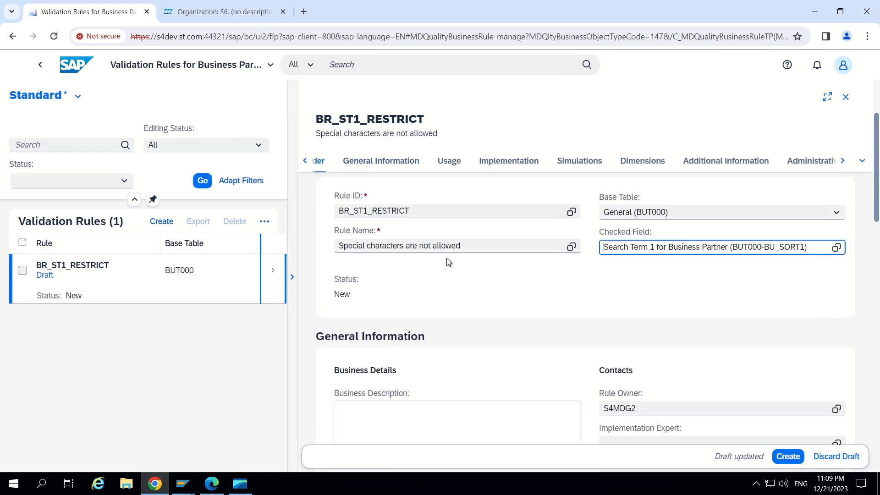
scroll(450, 268, down, 2)
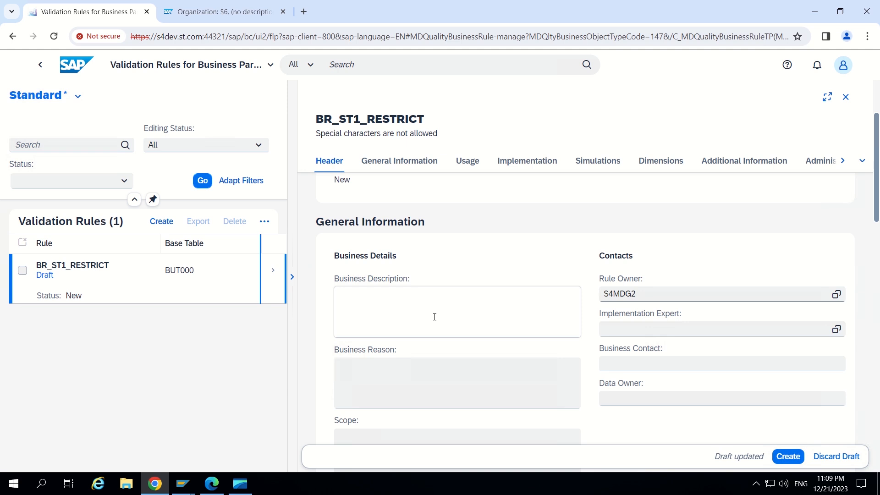
Step: Create the validation rule BR_ST1_RESTRICT from its completed draft
scroll(587, 324, up, 3)
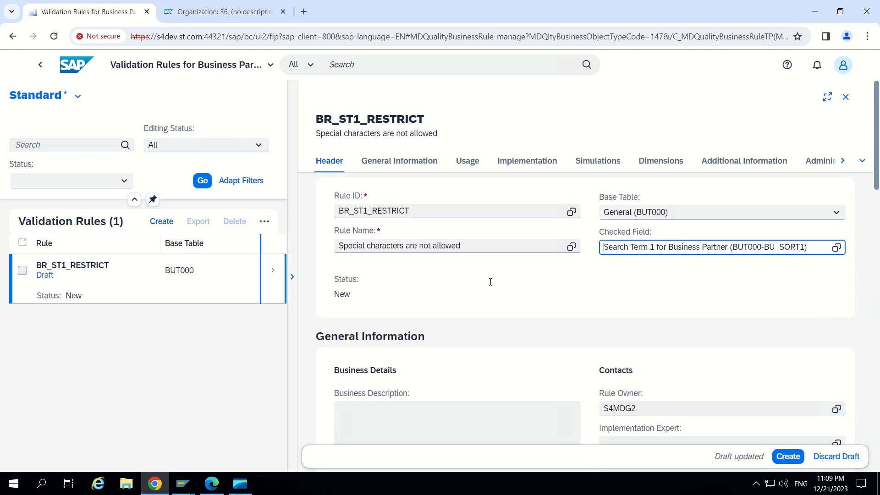
scroll(733, 401, down, 5)
click(787, 456)
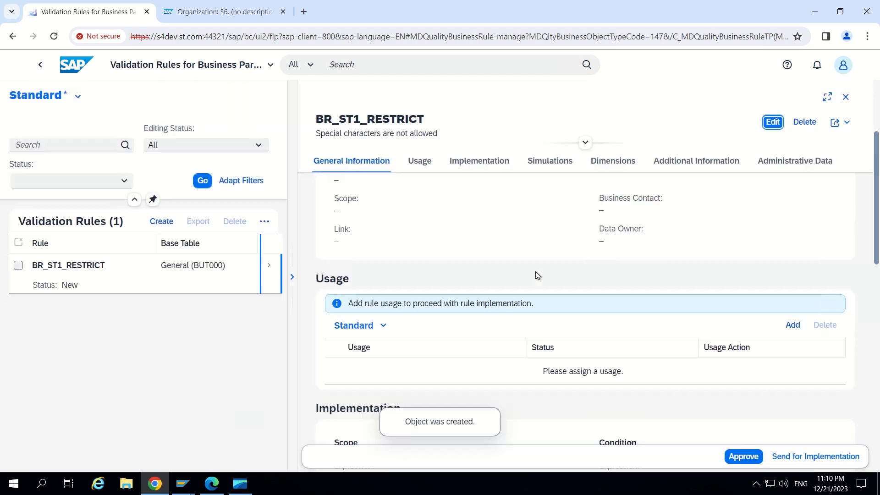
Step: Add the Check in Change Requests usage to the rule BR_ST1_RESTRICT
scroll(559, 311, down, 3)
scroll(557, 308, up, 1)
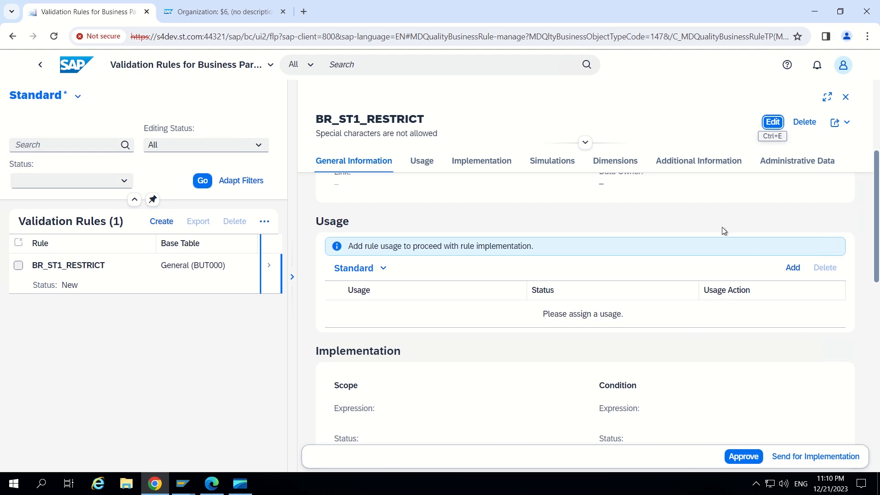
click(786, 271)
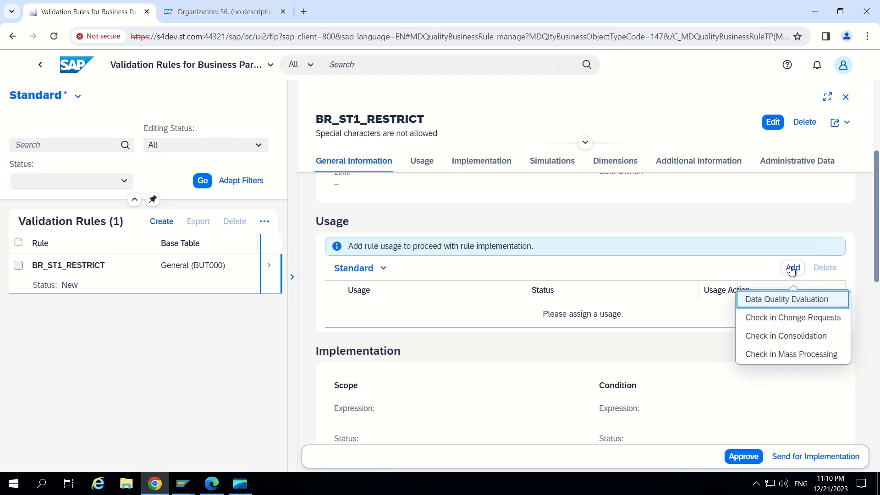
click(781, 319)
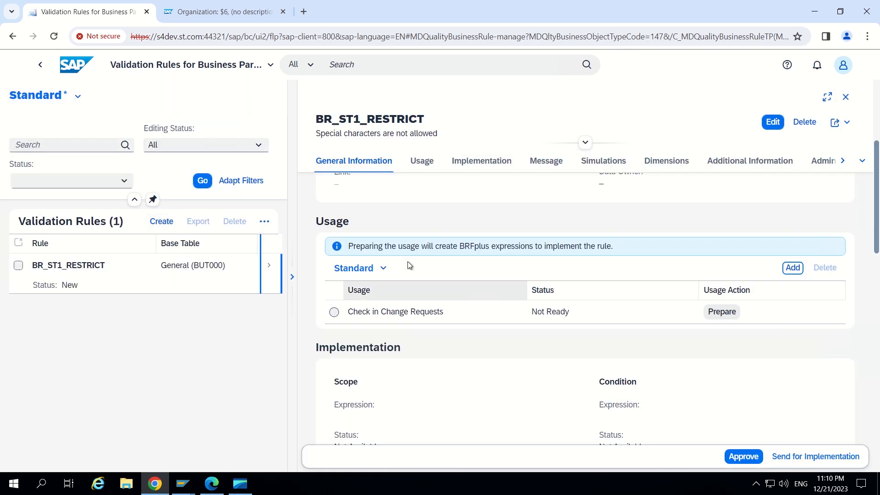
Step: Prepare the Check in Change Requests usage with base table General (BUT000)
click(474, 255)
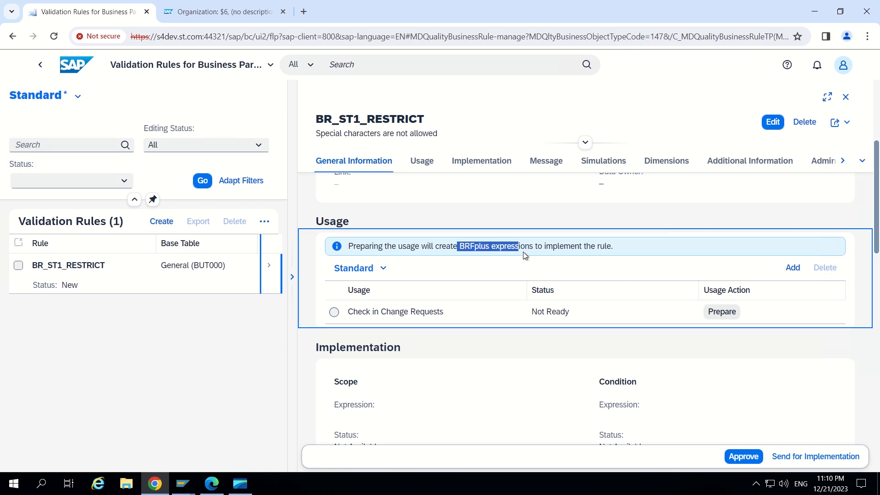
click(496, 318)
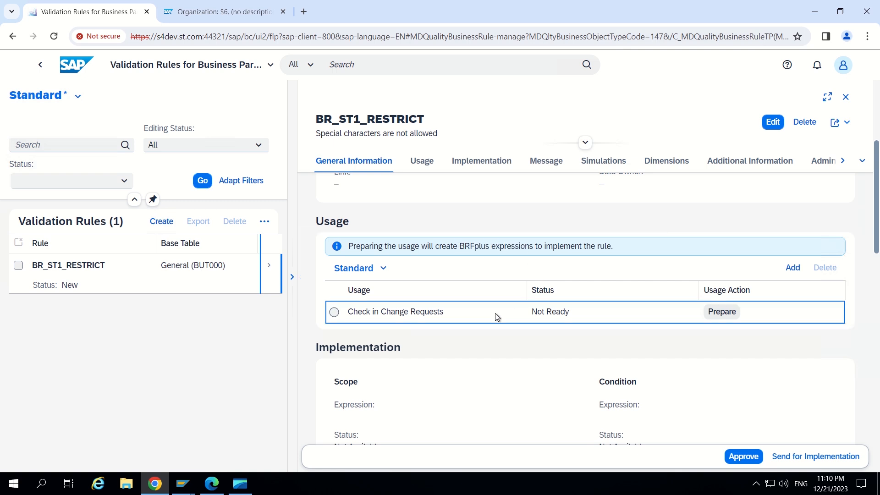
click(723, 312)
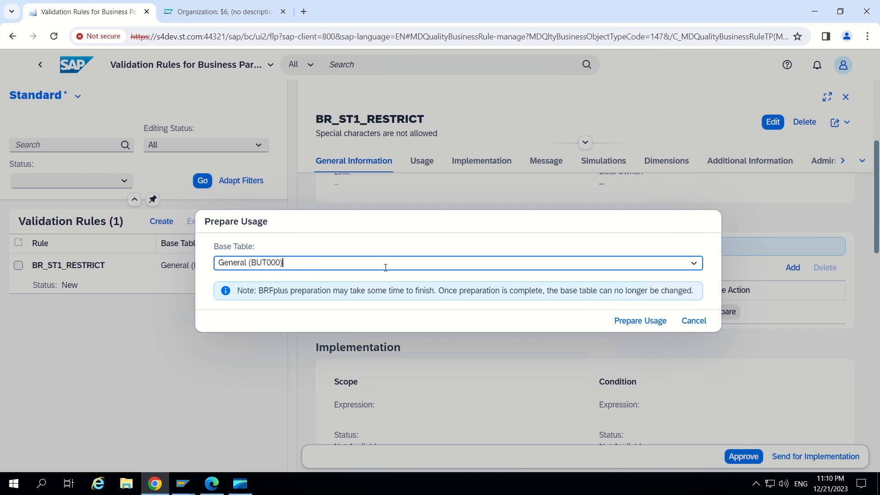
click(635, 321)
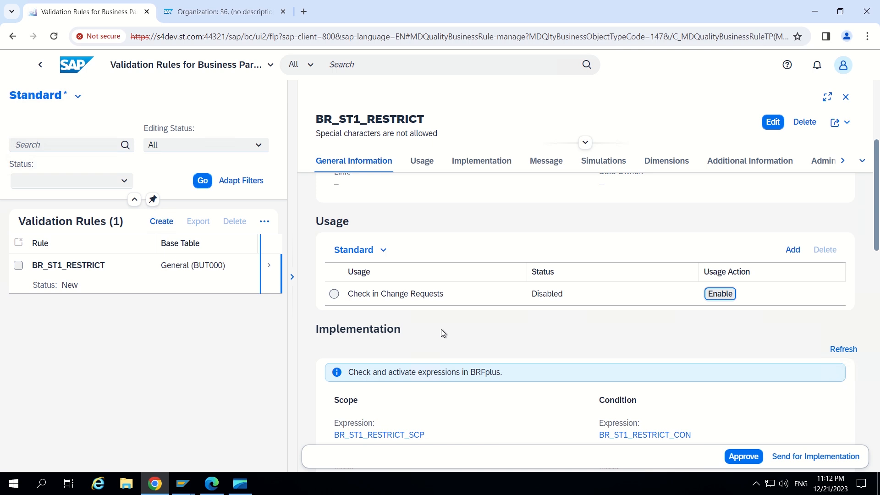
Step: Open the scope expression BR_ST1_RESTRICT_SCP for editing and view its SAP_REPLACE_BY_OWN_OPERAND decision table
scroll(441, 333, down, 2)
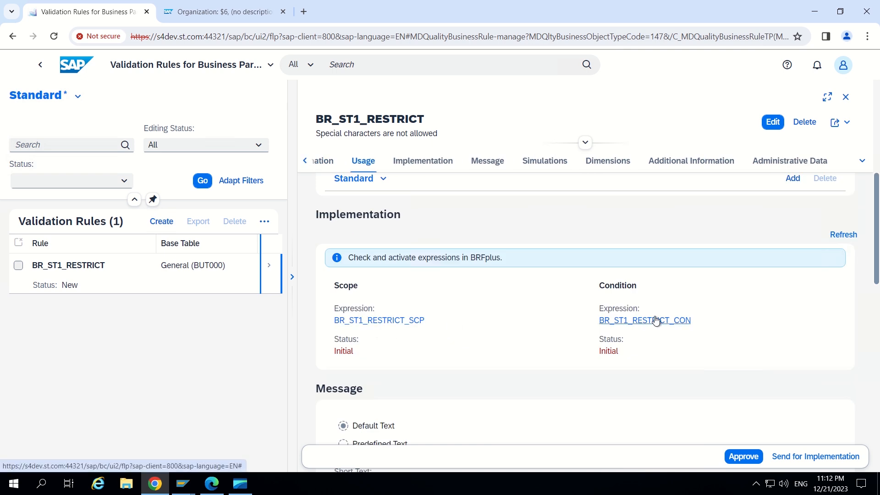
click(365, 321)
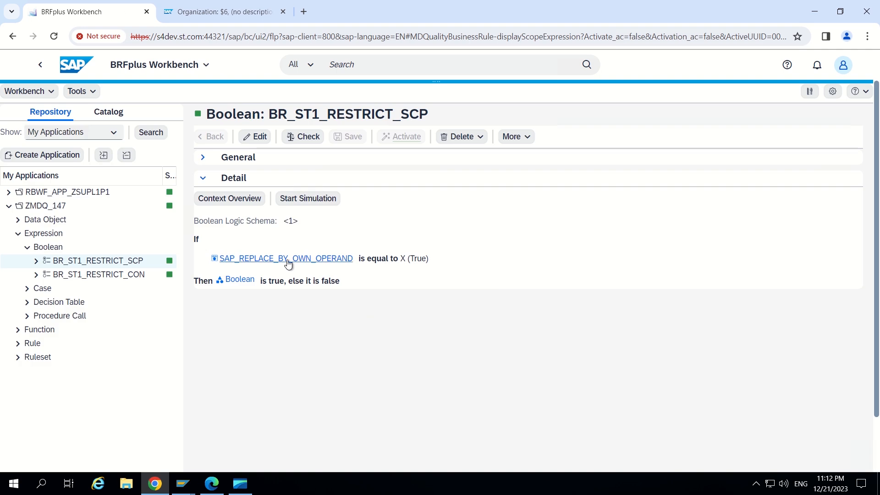
click(258, 138)
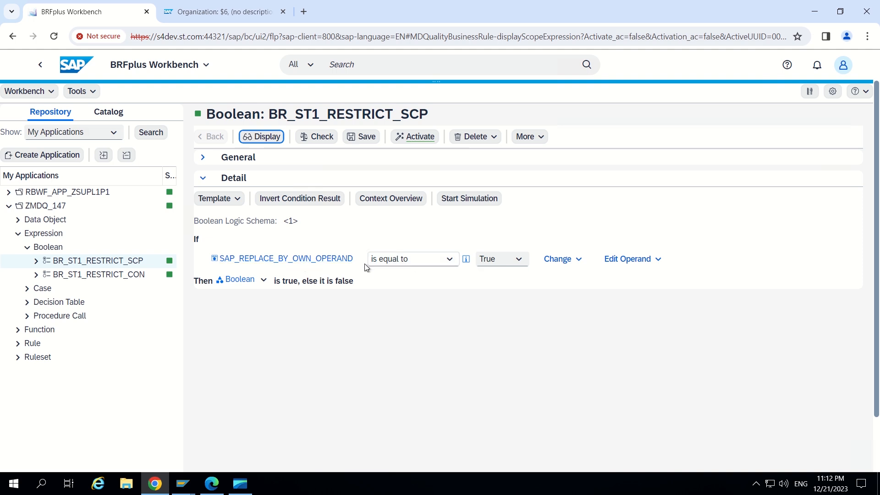
double_click(333, 261)
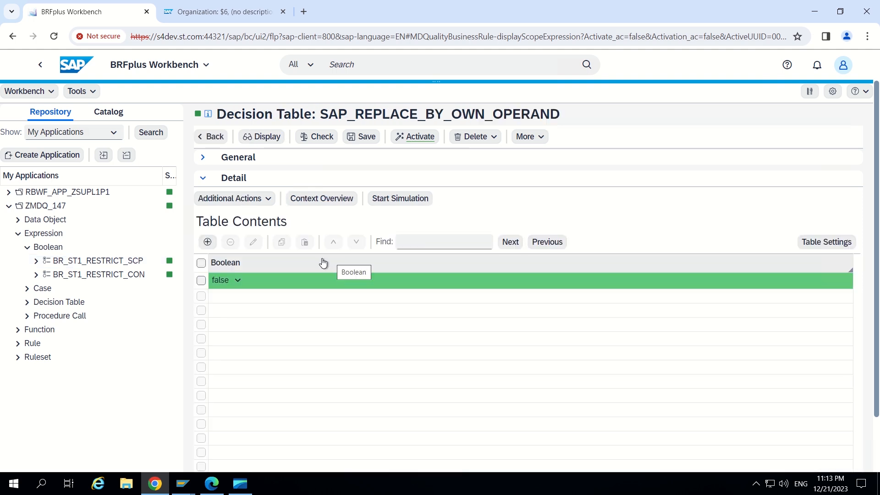
click(212, 136)
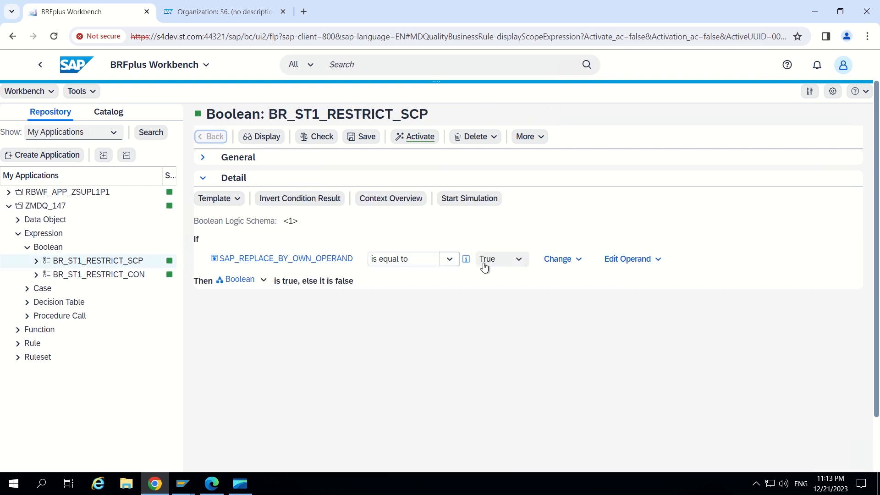
Step: Replace the scope condition's operand with the default object False as a direct value range, and save and activate the expression
click(631, 262)
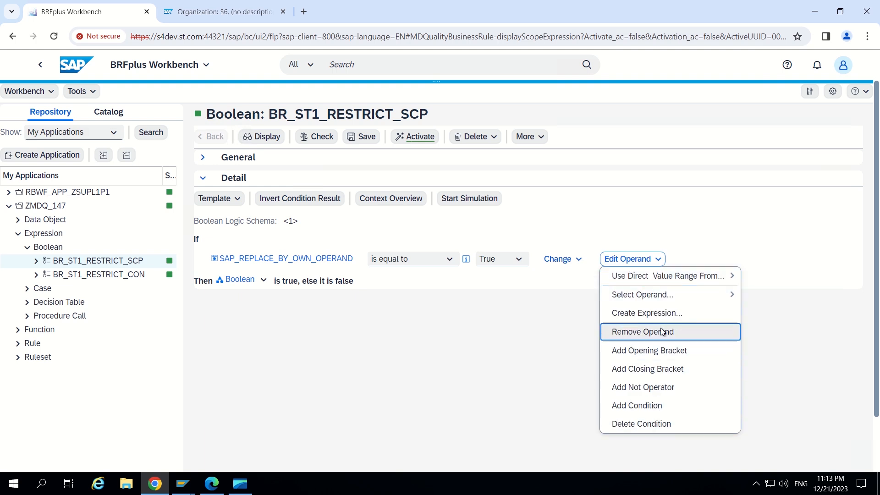
mouse_move(669, 297)
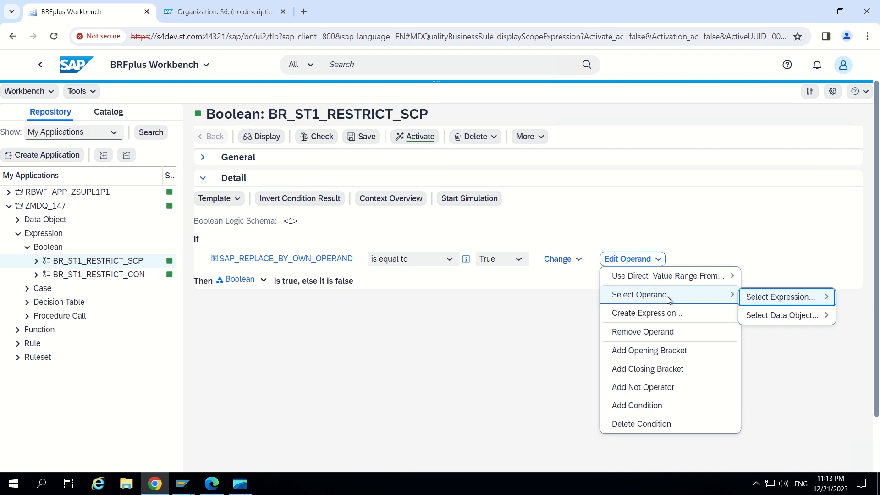
mouse_move(666, 276)
mouse_move(496, 318)
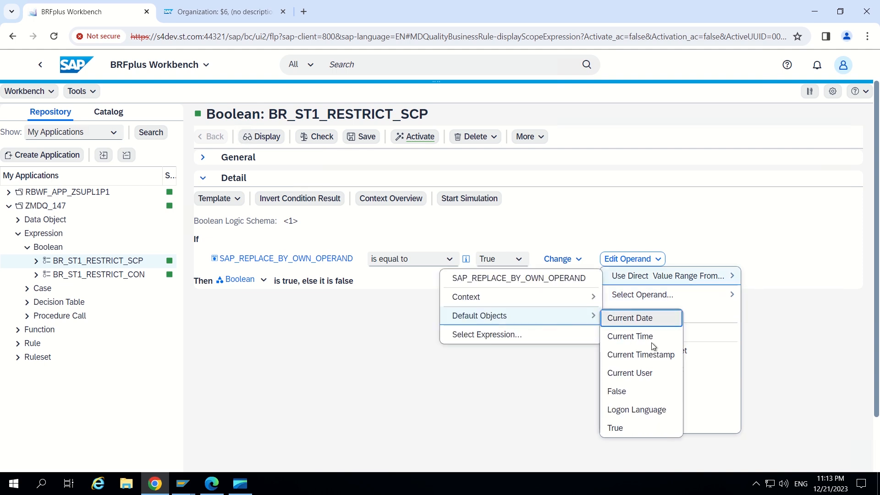
click(630, 397)
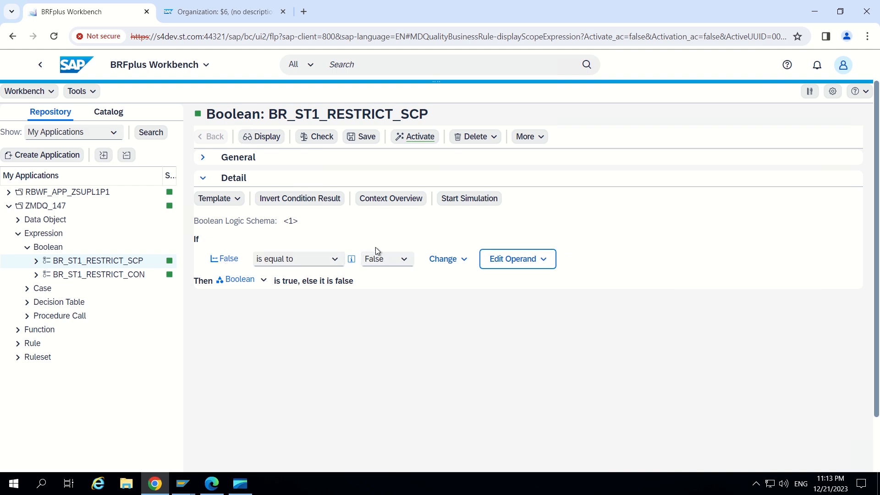
click(362, 136)
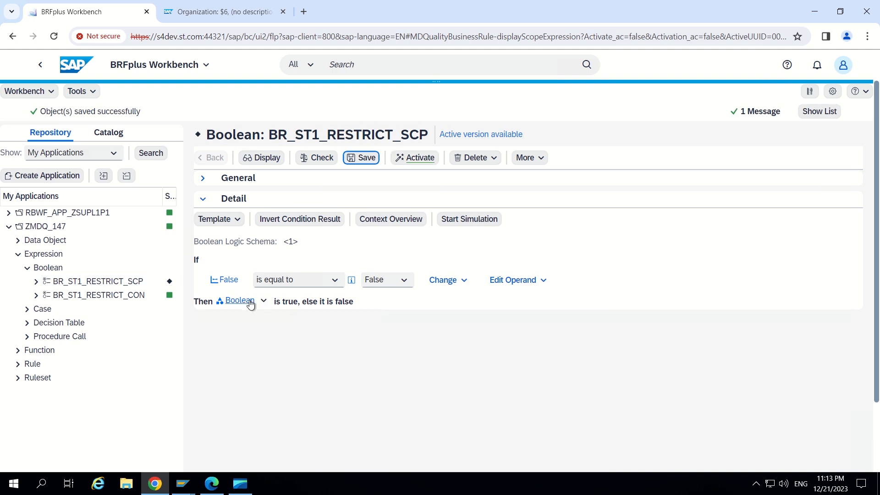
click(419, 161)
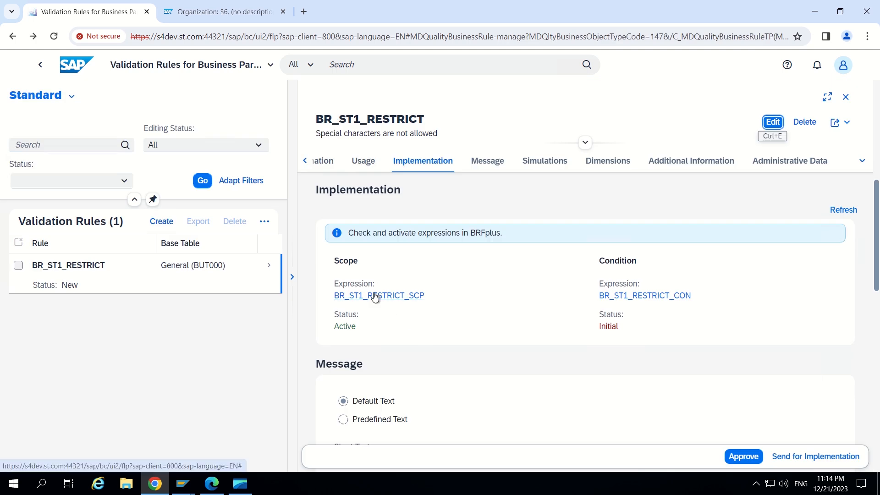
Step: Open the condition expression BR_ST1_RESTRICT_CON for editing and bring up the full context object query for its operand
click(628, 298)
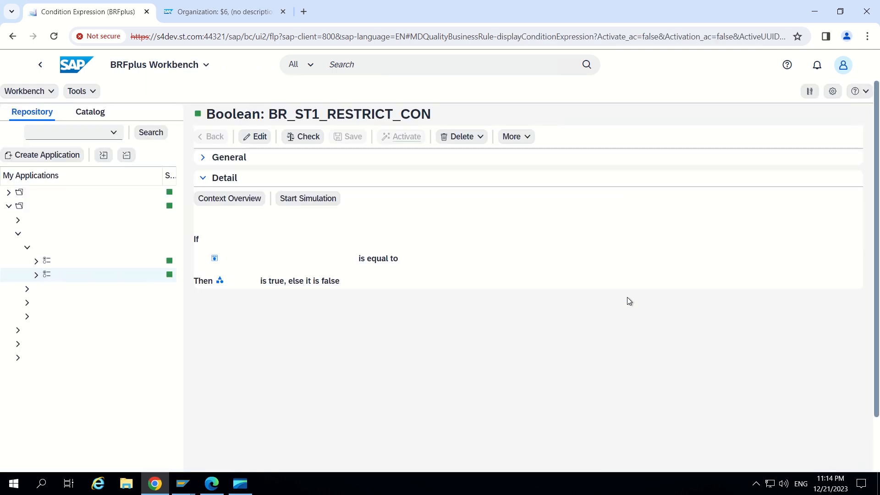
click(253, 137)
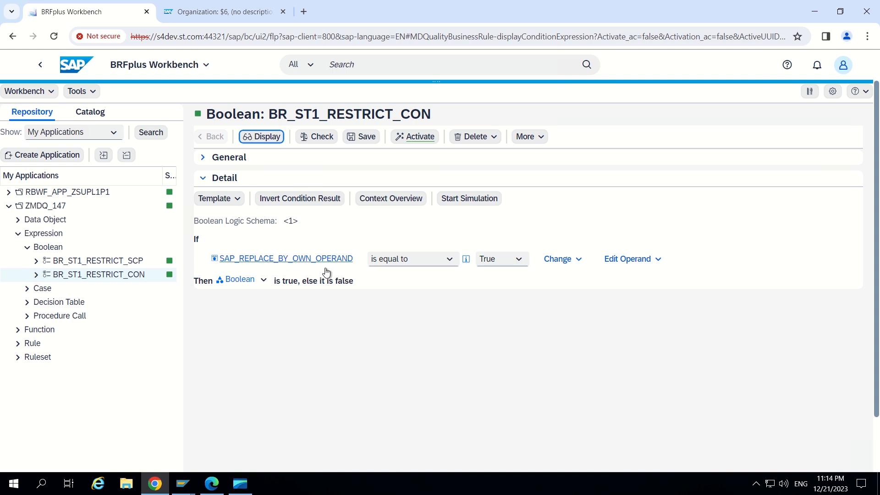
click(650, 260)
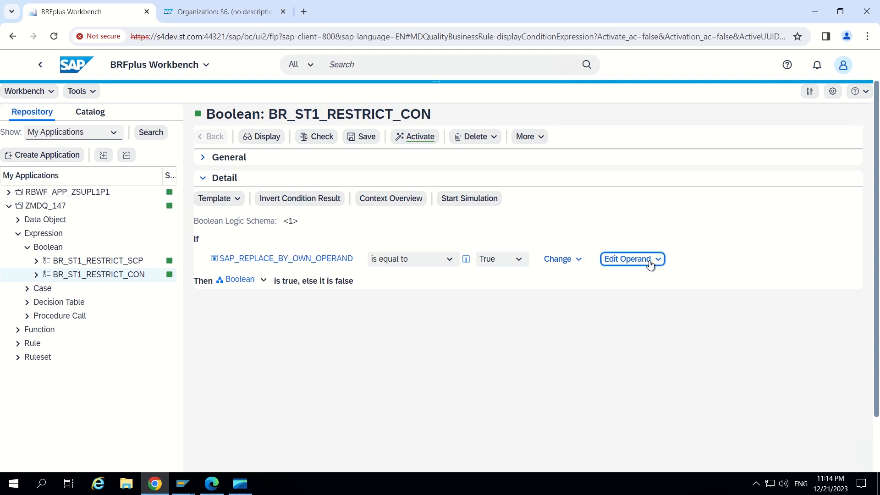
mouse_move(649, 275)
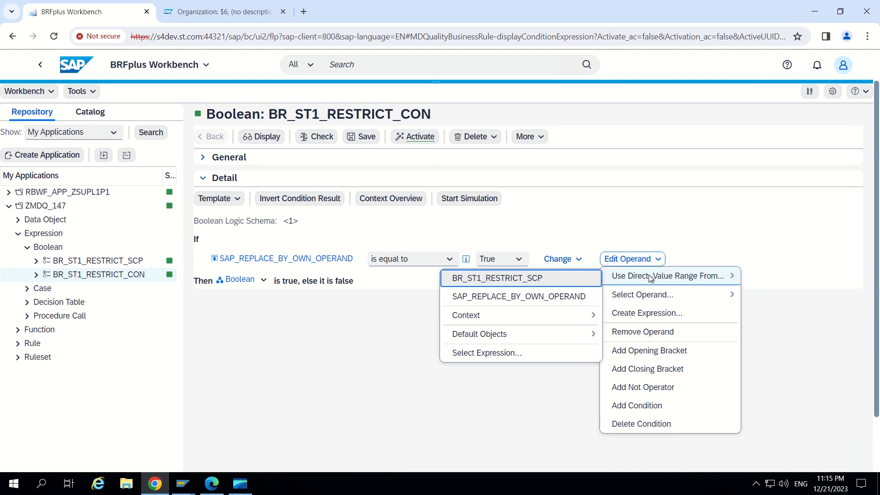
mouse_move(506, 317)
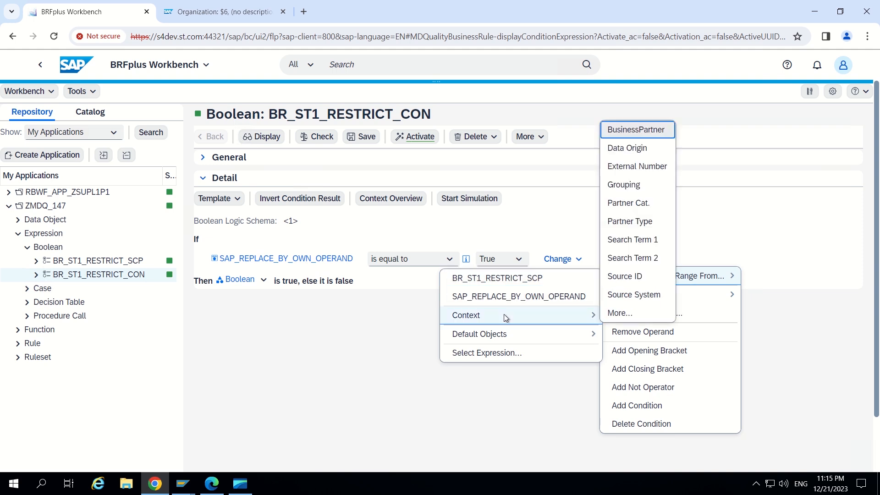
click(623, 313)
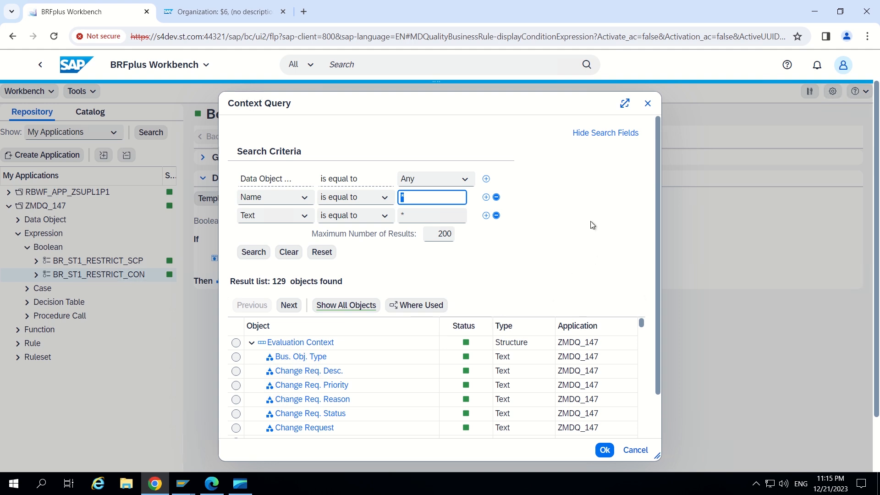
Step: Choose Search Term 1 under Master Data Consolidation: Source Table for BUT000 as the condition's operand
scroll(590, 225, down, 1)
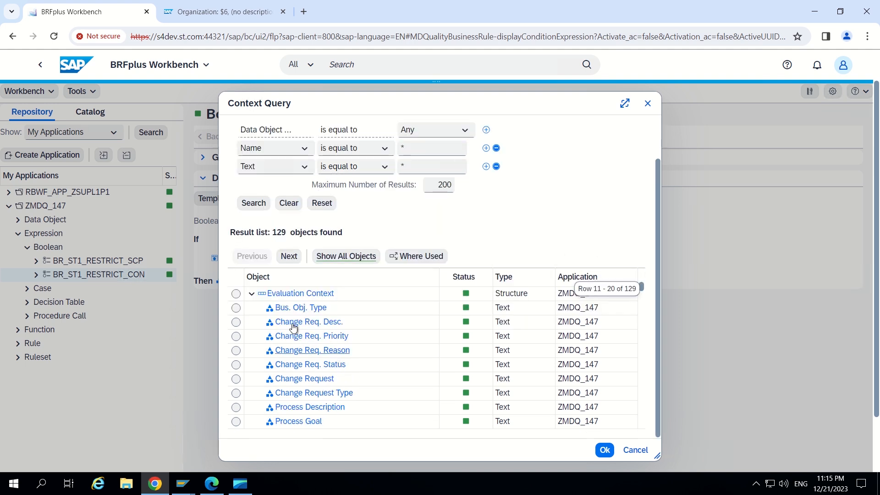
scroll(294, 326, down, 3)
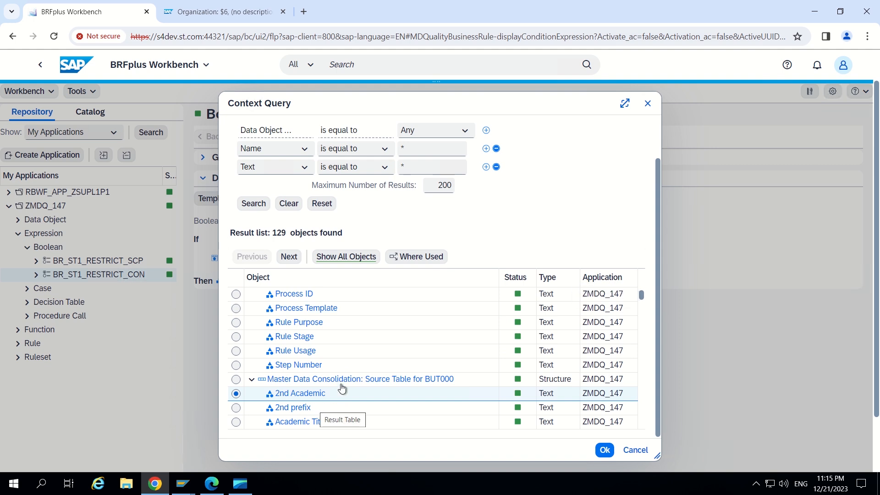
scroll(343, 385, down, 2)
scroll(344, 386, down, 1)
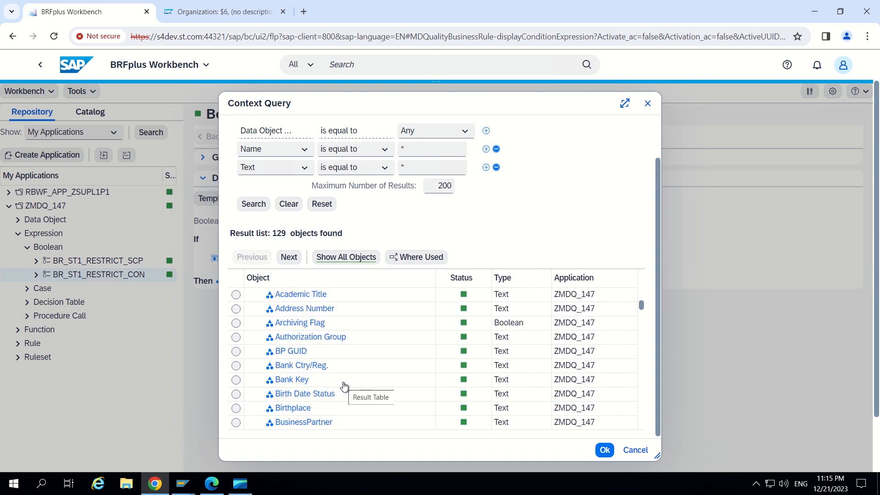
scroll(343, 386, down, 20)
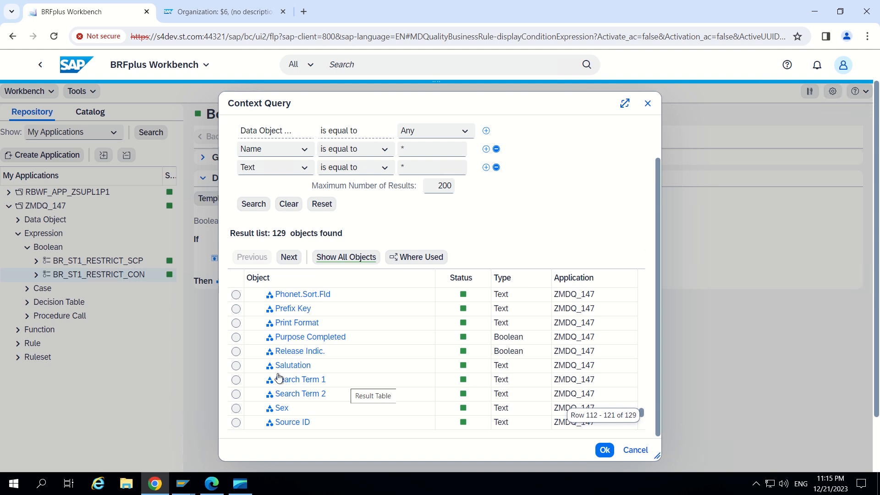
scroll(278, 378, down, 1)
click(236, 380)
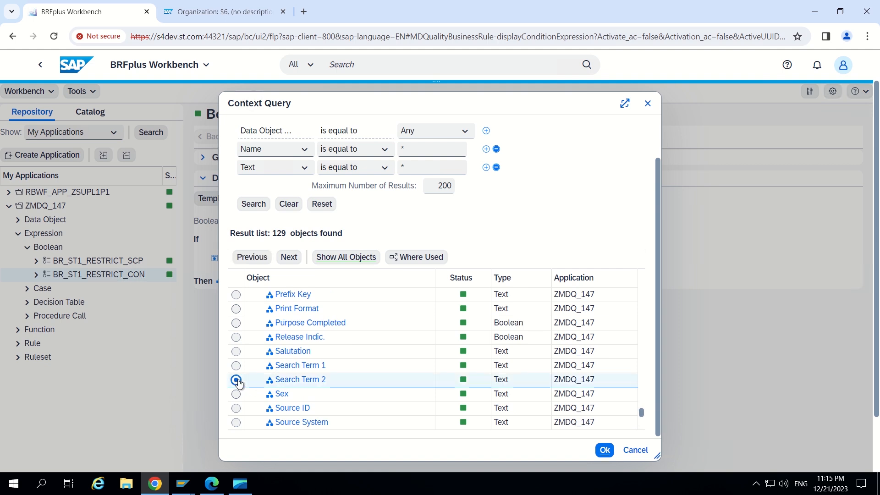
click(236, 366)
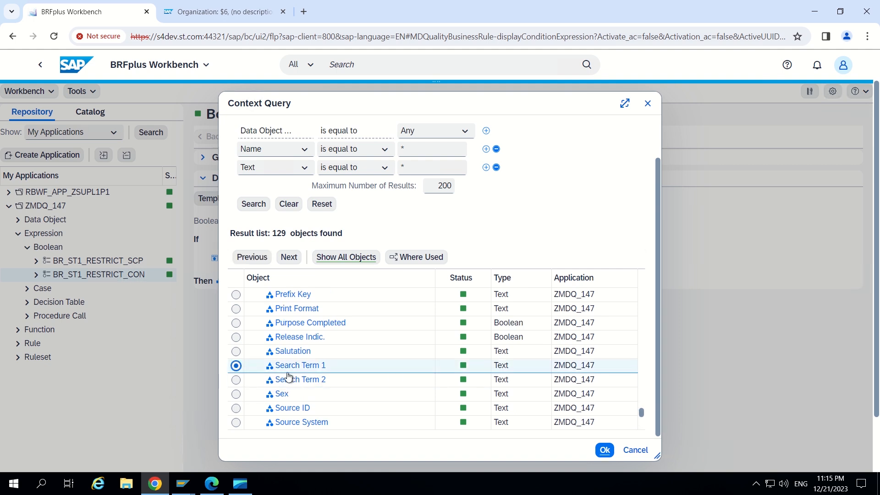
click(604, 451)
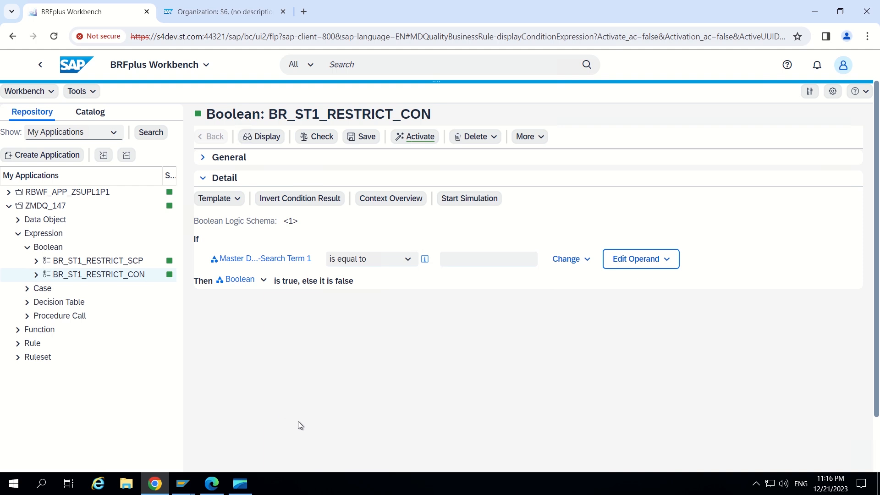
Step: Set the comparison operator of the Search Term 1 condition to "does not contain any"
click(407, 259)
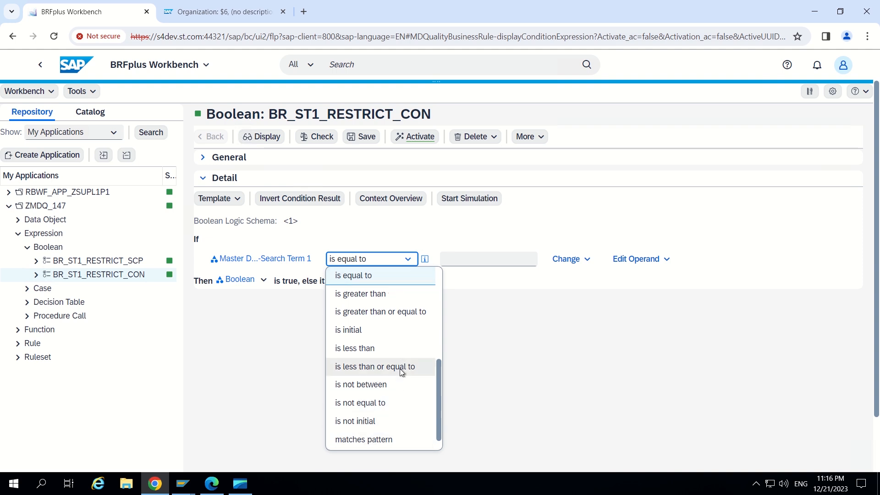
scroll(402, 373, up, 3)
scroll(402, 372, up, 2)
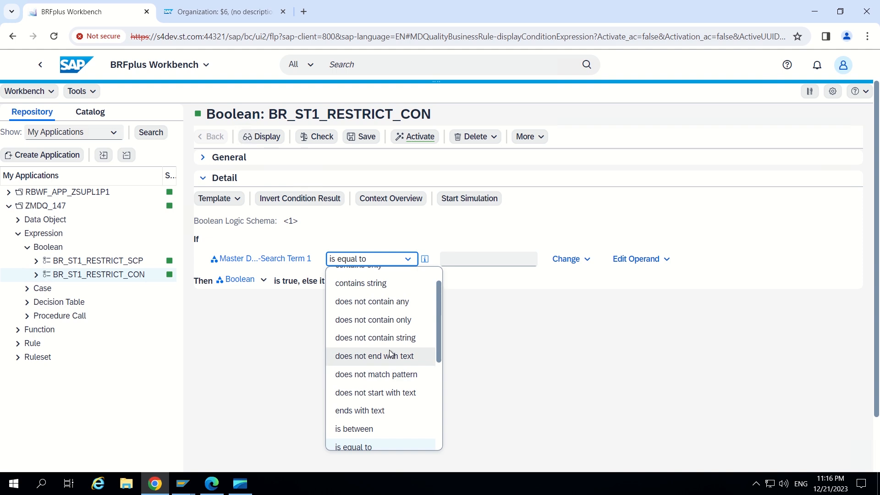
scroll(392, 357, up, 1)
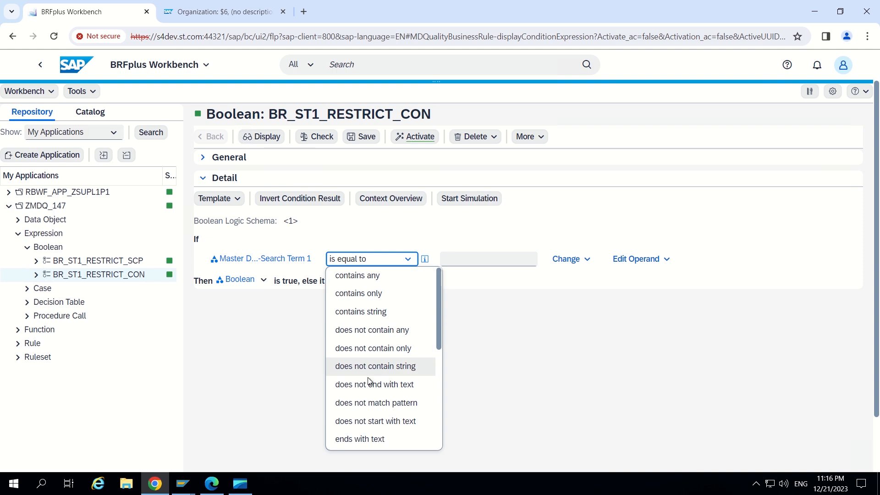
click(357, 330)
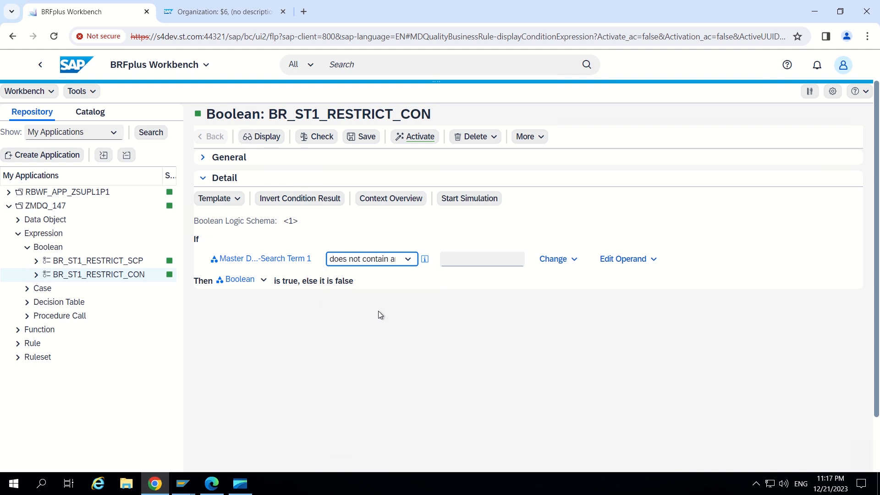
Step: Enter !@#$%^&*(){} as the condition's comparison value, and save and activate the BR_ST1_RESTRICT_CON expression
click(456, 262)
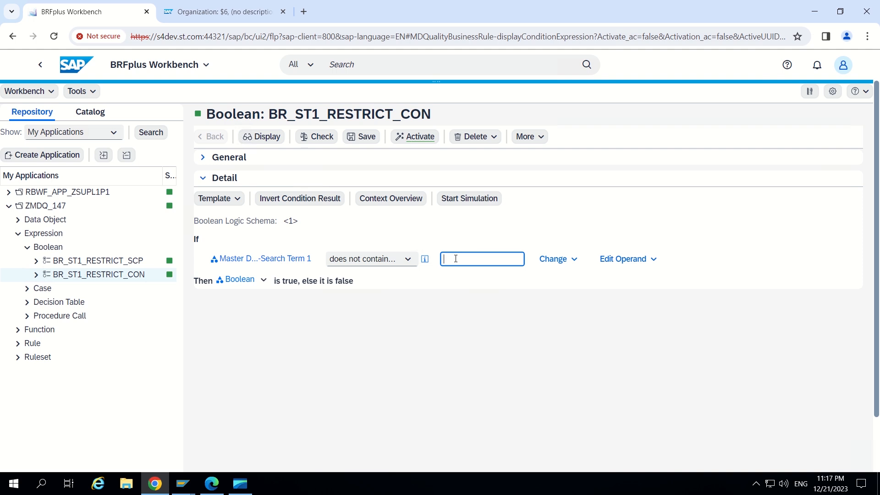
text(!@#$%^&*()
drag(493, 258, 436, 261)
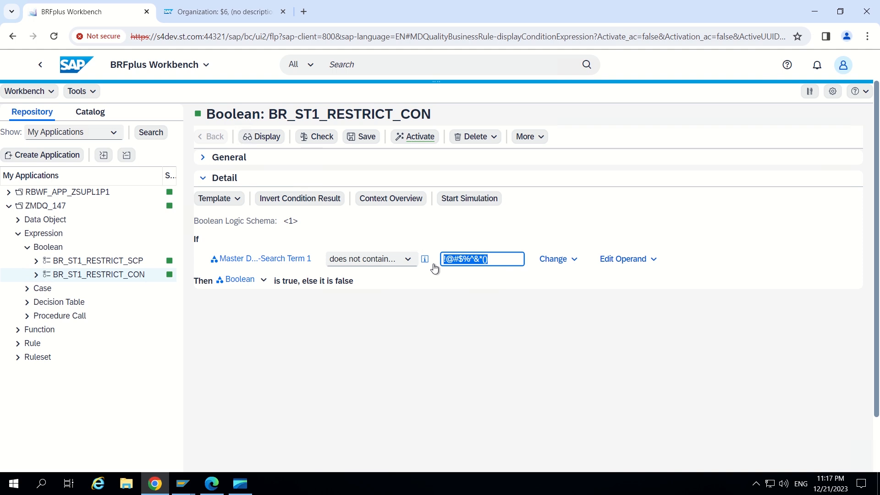
click(503, 258)
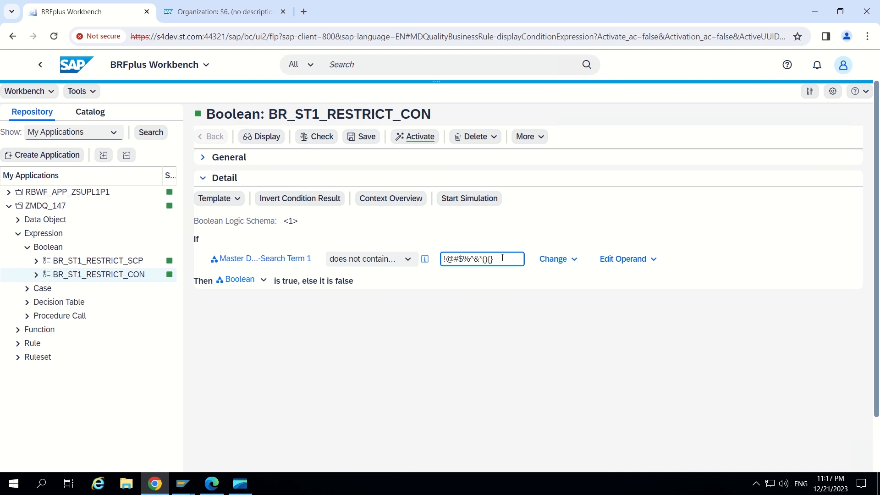
text({})
click(360, 136)
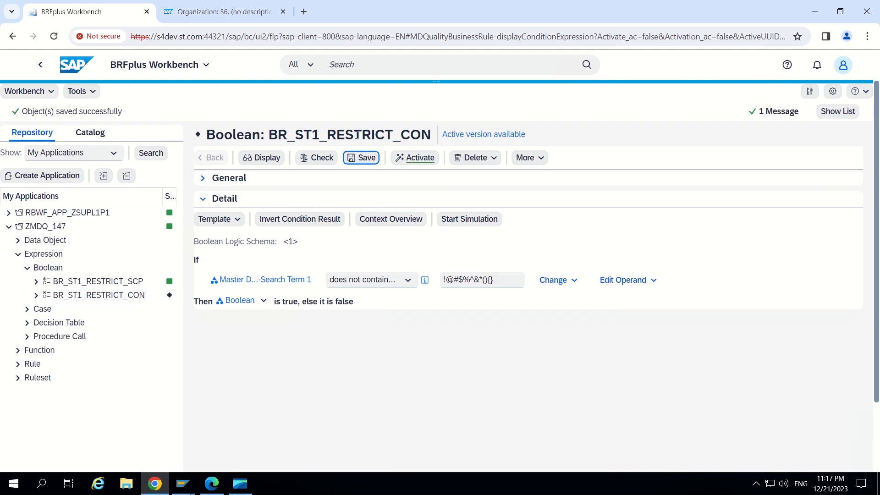
click(418, 158)
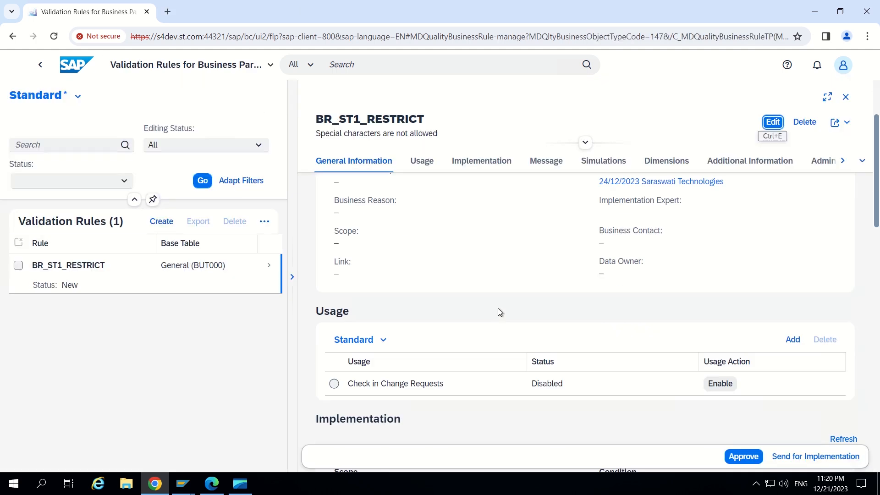
Step: Approve the BR_ST1_RESTRICT validation rule and enable its Check in Change Requests usage
scroll(498, 309, down, 3)
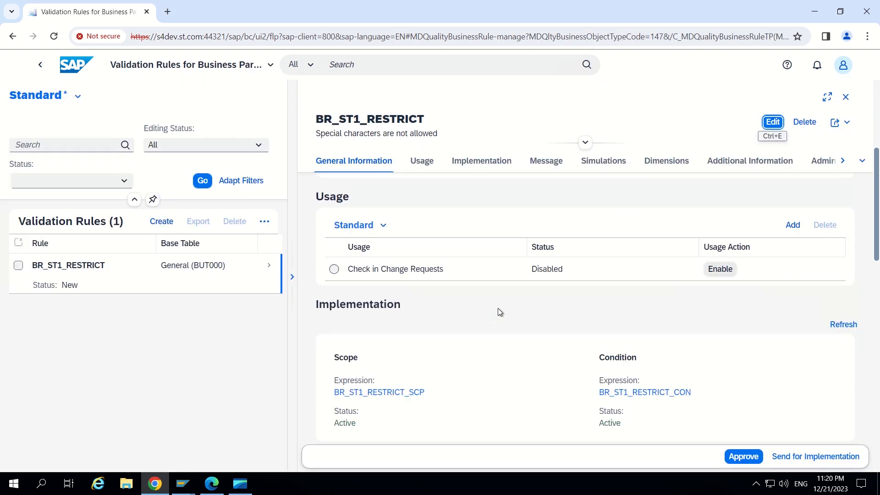
click(721, 269)
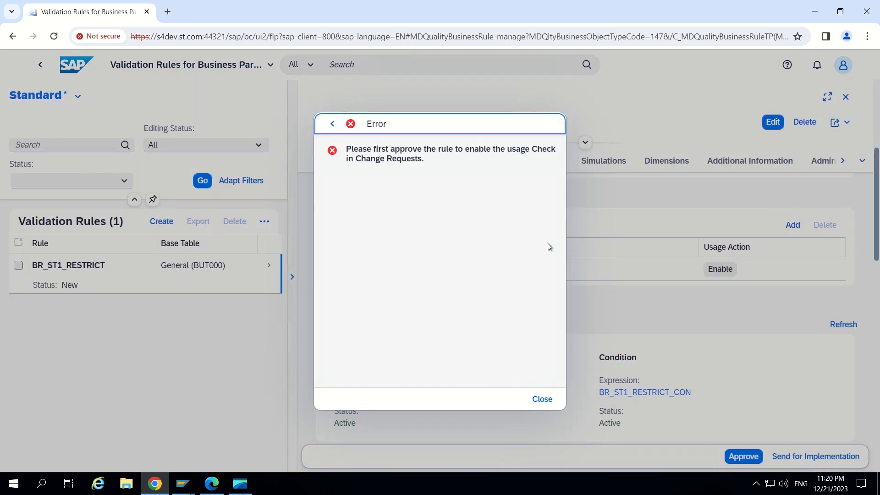
click(544, 400)
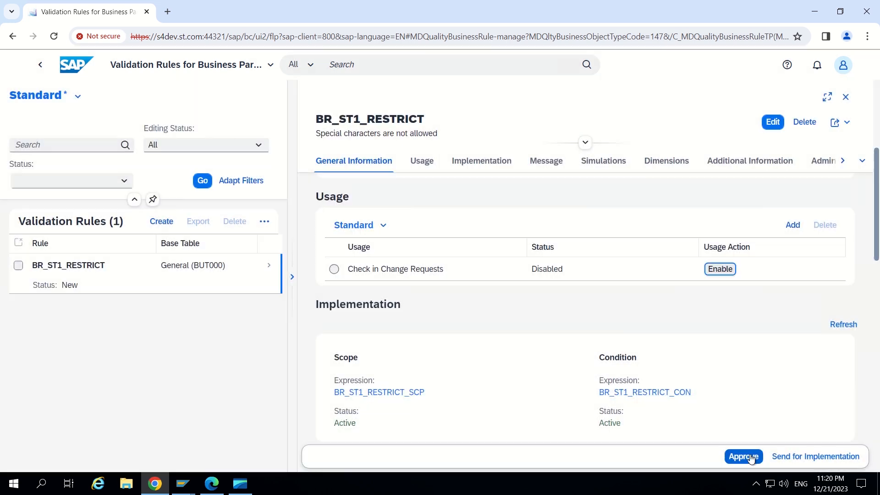
click(751, 456)
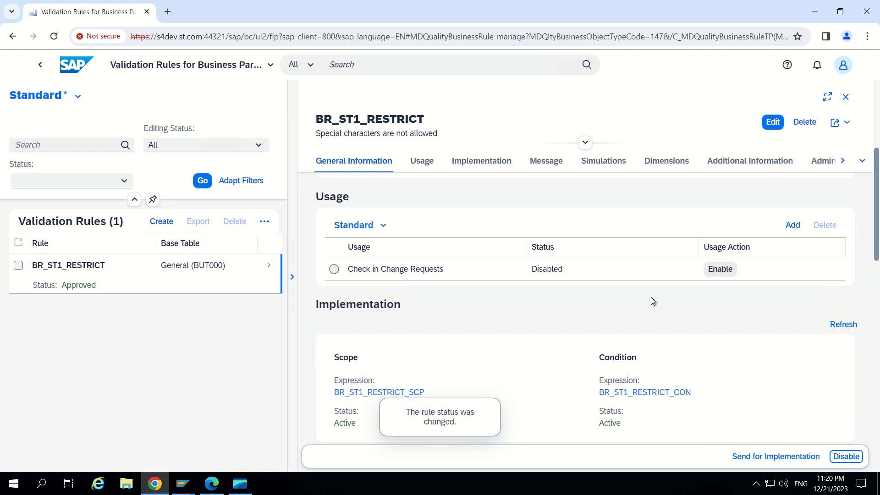
click(719, 273)
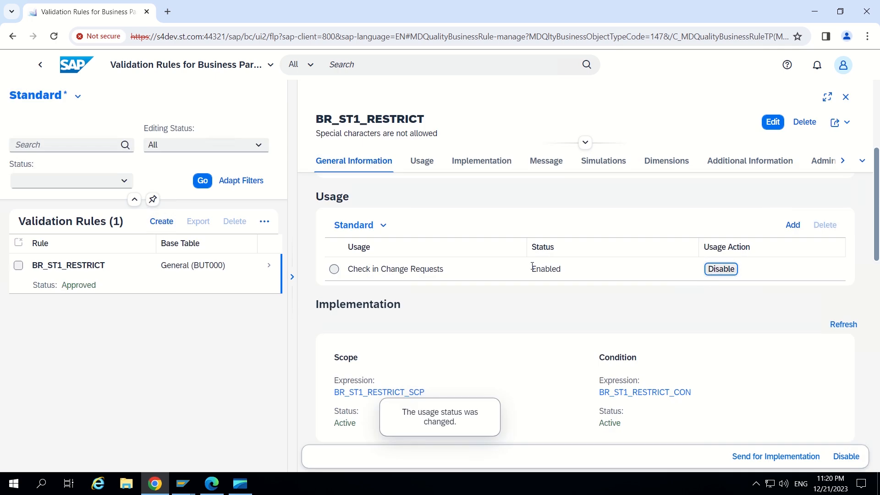
Step: Review the rule's overall status, its usage, and the status of its scope and condition expressions
scroll(532, 265, up, 5)
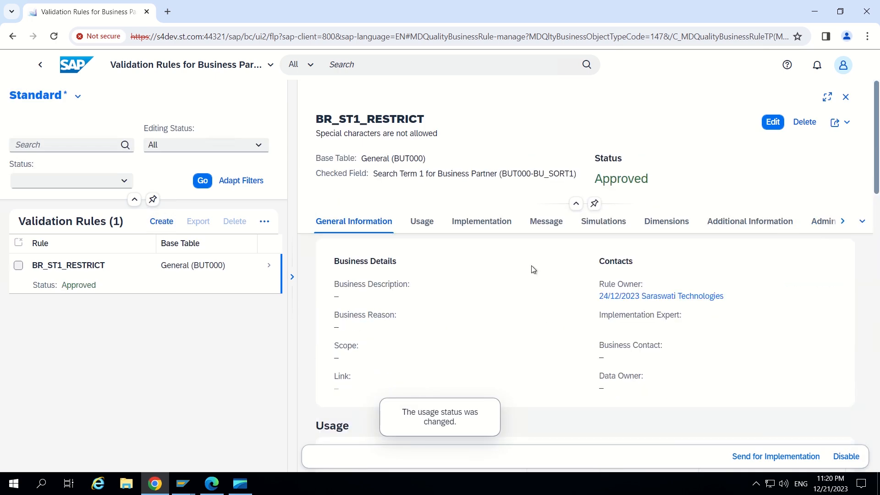
double_click(607, 177)
click(669, 182)
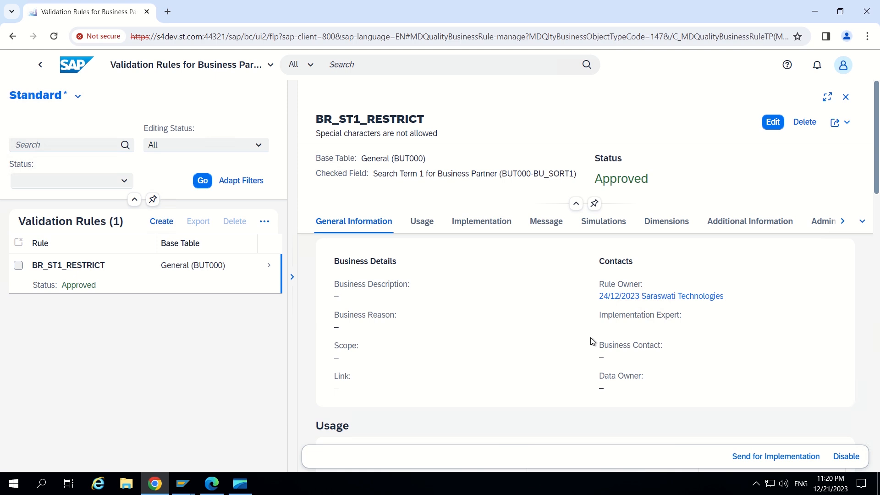
scroll(592, 341, down, 5)
scroll(646, 300, down, 2)
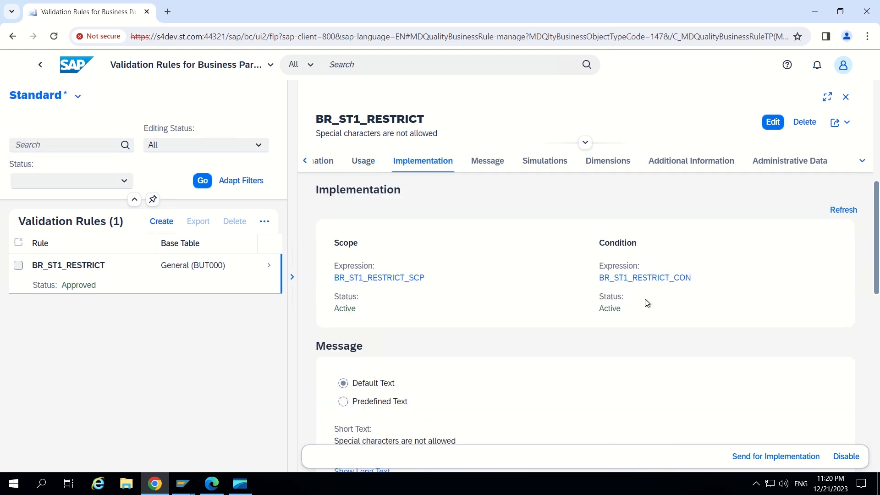
scroll(646, 302, up, 2)
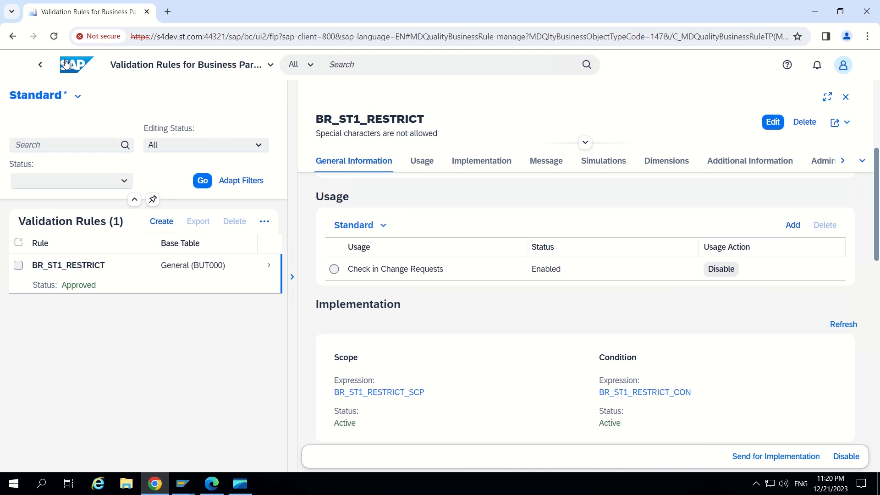
Step: Open the Manage Supplier application under Supplier Governance and start creating a new organization supplier
click(73, 74)
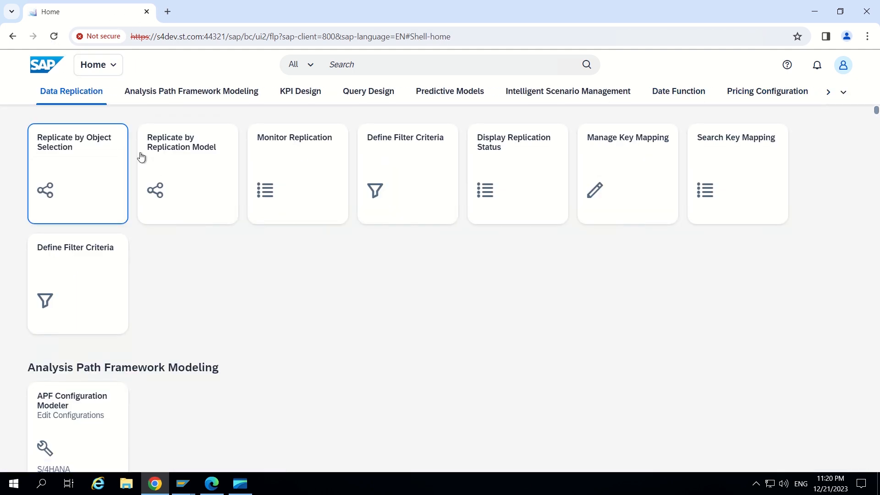
click(843, 92)
scroll(653, 293, down, 7)
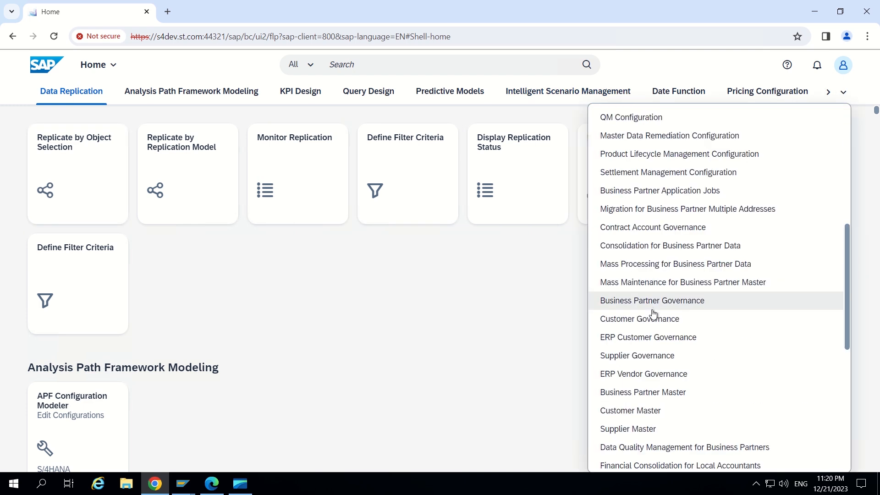
click(637, 357)
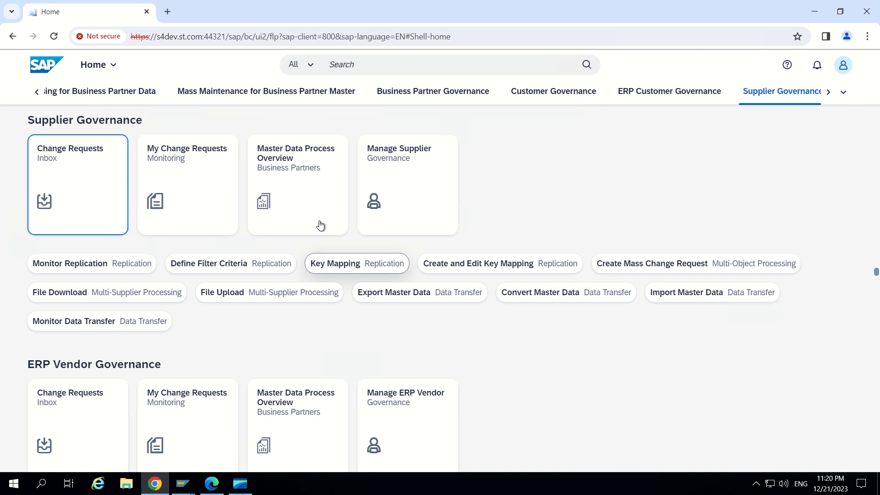
click(397, 181)
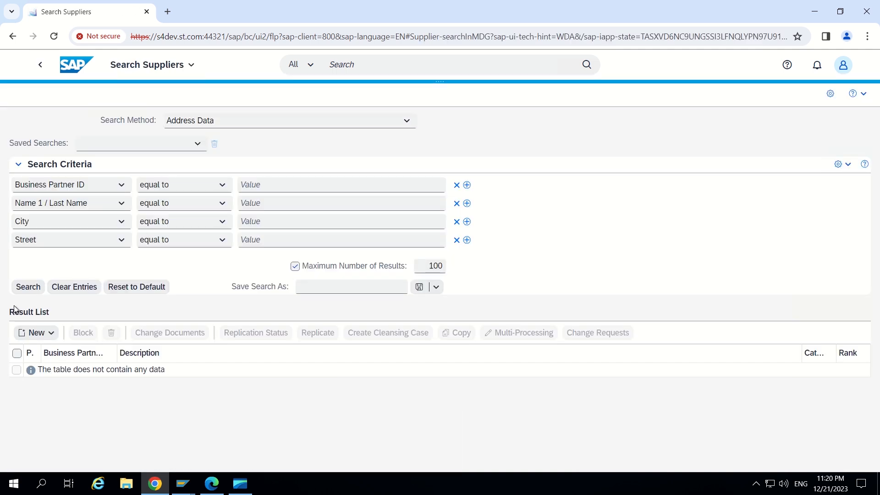
click(38, 333)
click(38, 346)
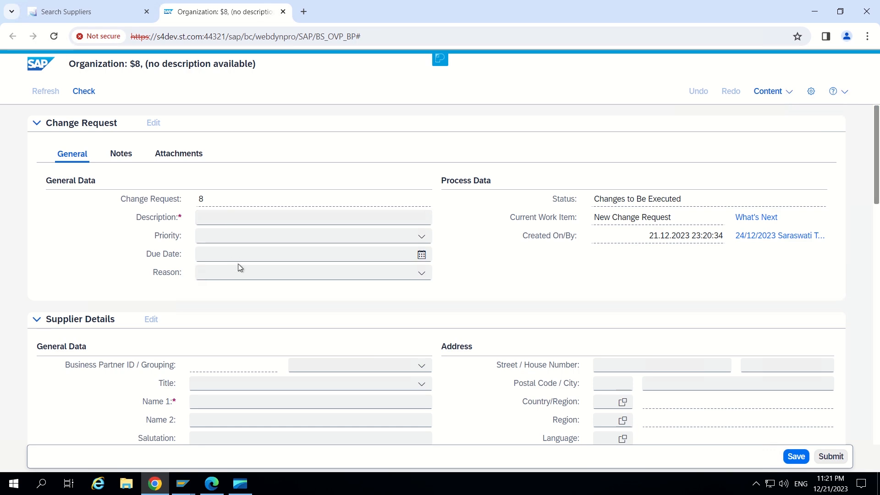
Step: Set the new supplier's business partner grouping to Internal Numbering for standard use
scroll(238, 263, down, 3)
click(205, 340)
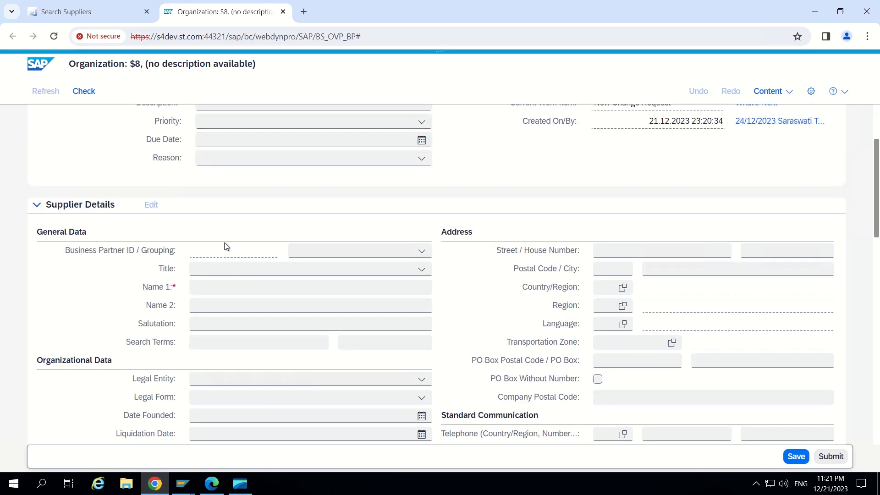
scroll(214, 296, up, 1)
click(418, 307)
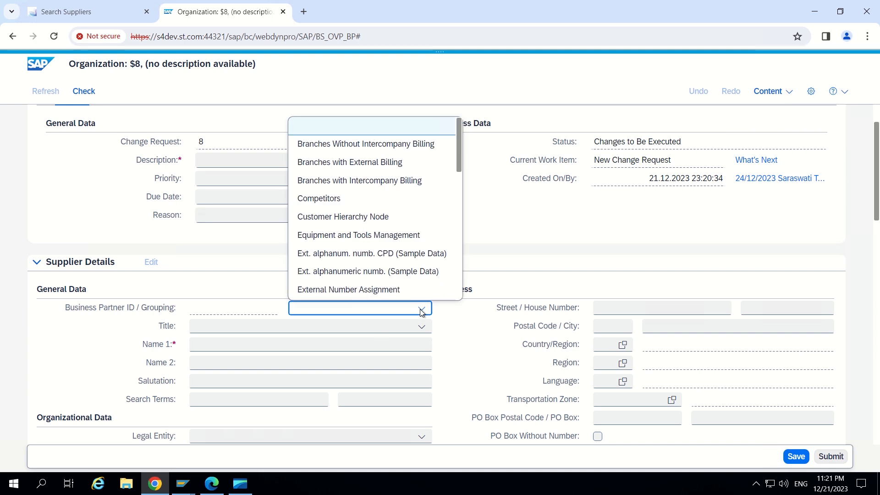
scroll(376, 228, down, 2)
scroll(376, 229, down, 6)
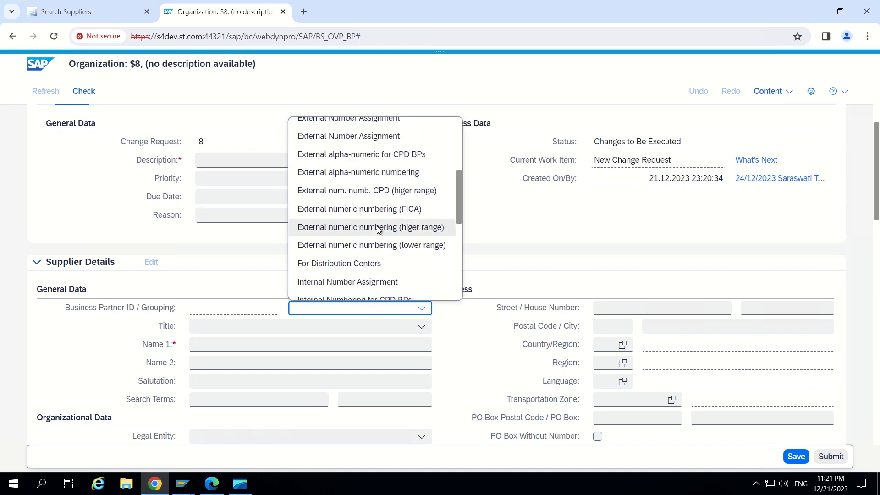
scroll(376, 228, up, 2)
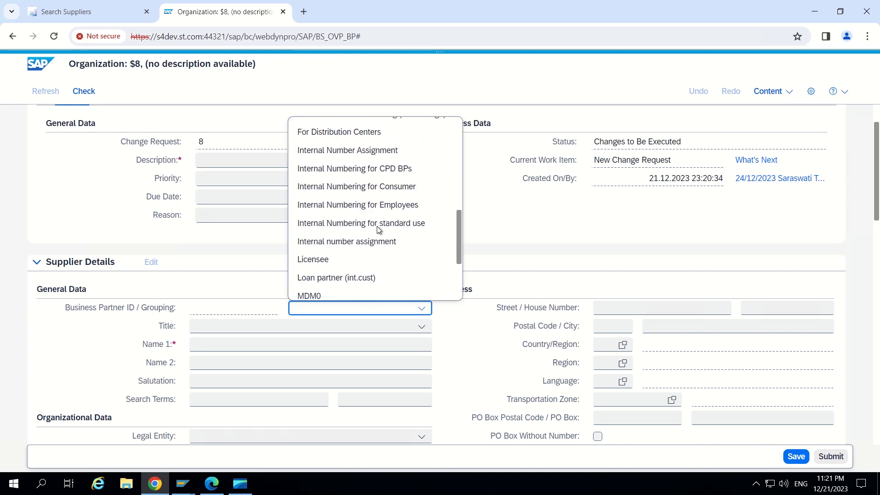
click(351, 224)
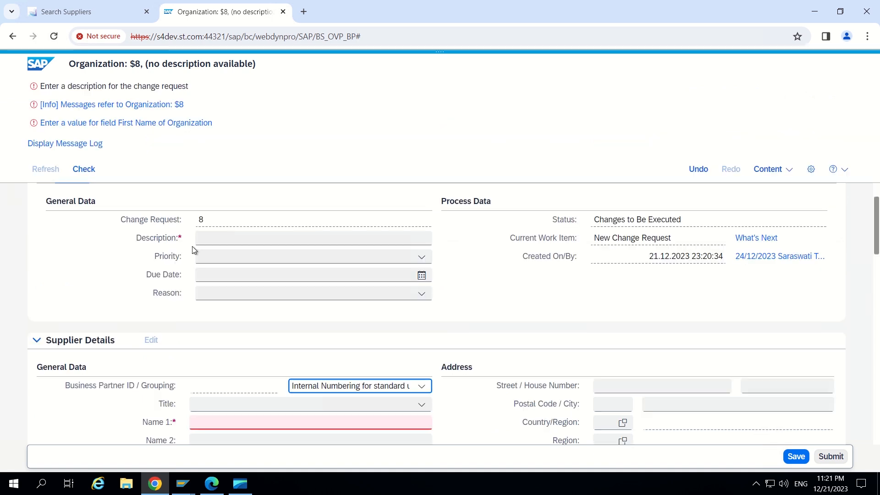
Step: Enter TEST as the supplier's Search Term 1 and run the change request check
scroll(123, 224, down, 3)
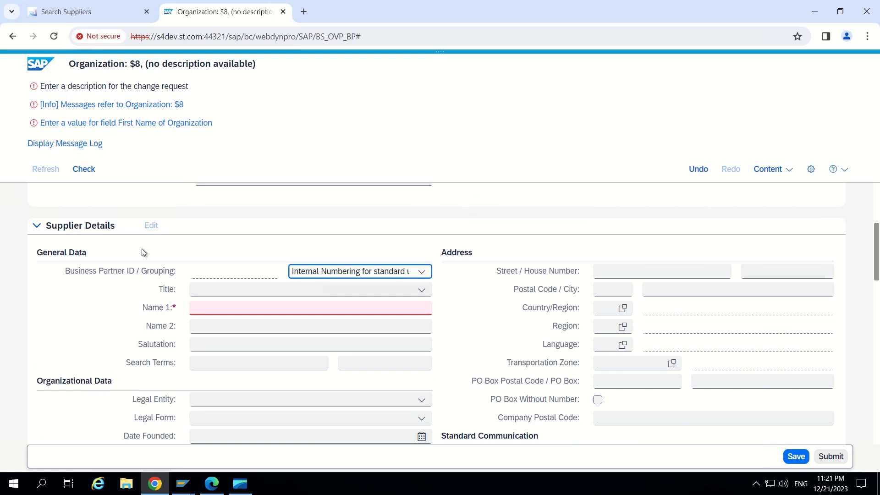
scroll(144, 253, up, 3)
scroll(145, 256, down, 4)
click(203, 306)
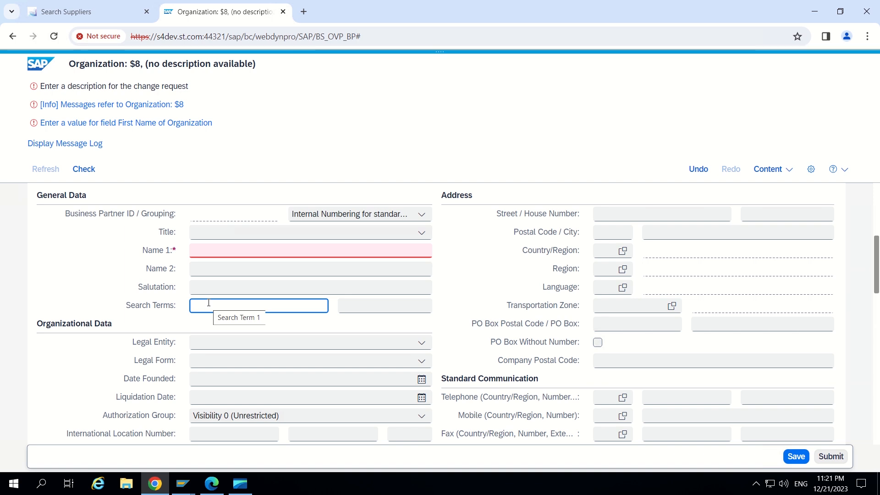
text(TEST)
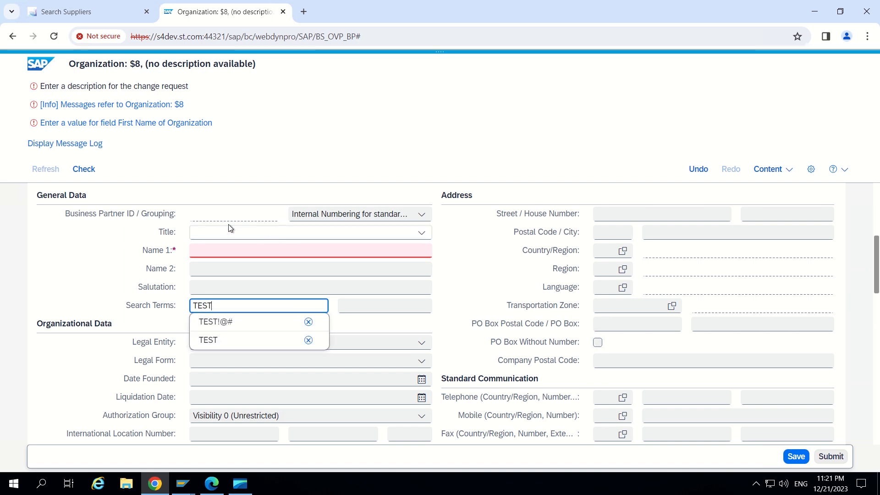
click(89, 173)
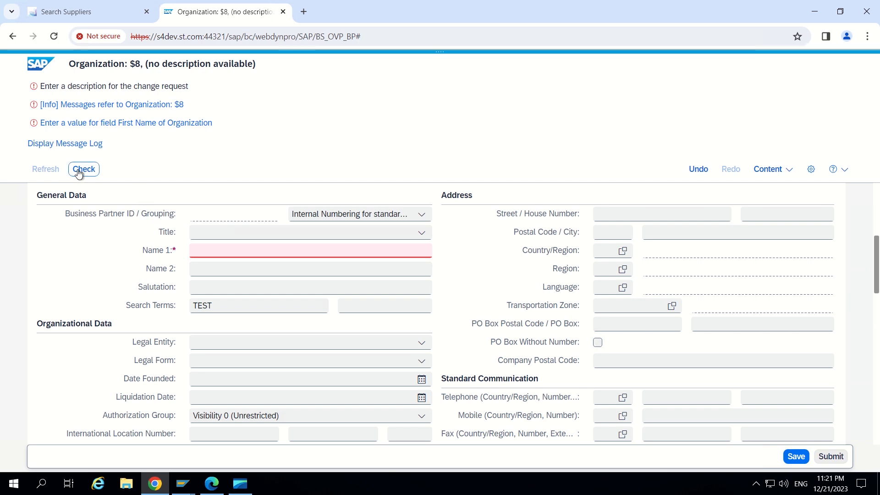
Step: Test the validation rule by changing Search Term 1 to TEST@ and checking the entry
click(226, 305)
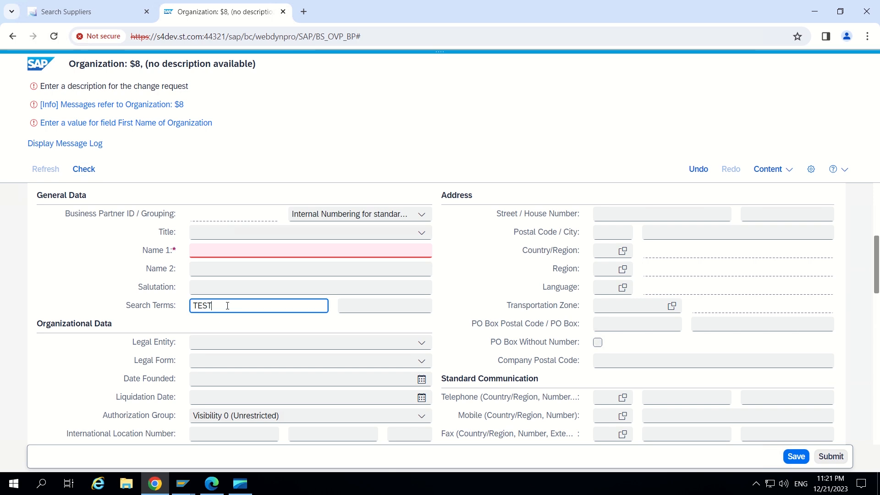
text(@)
key(ctrl+a)
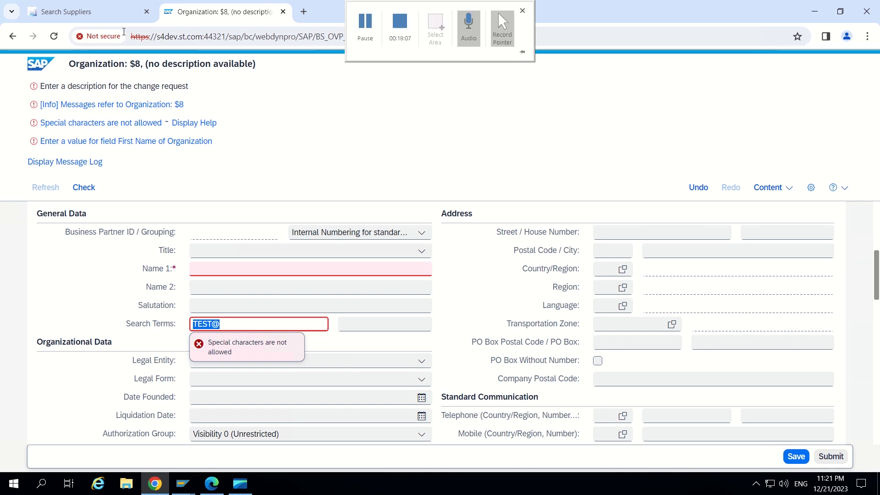
click(230, 323)
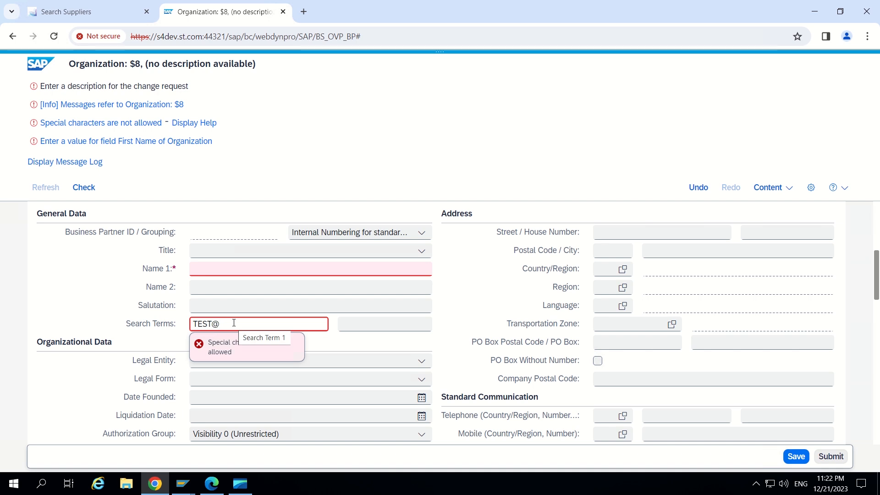
Step: Test the validation rule again by changing Search Term 1 to TEST$ and checking the entry against its error message
key(BackSpace)
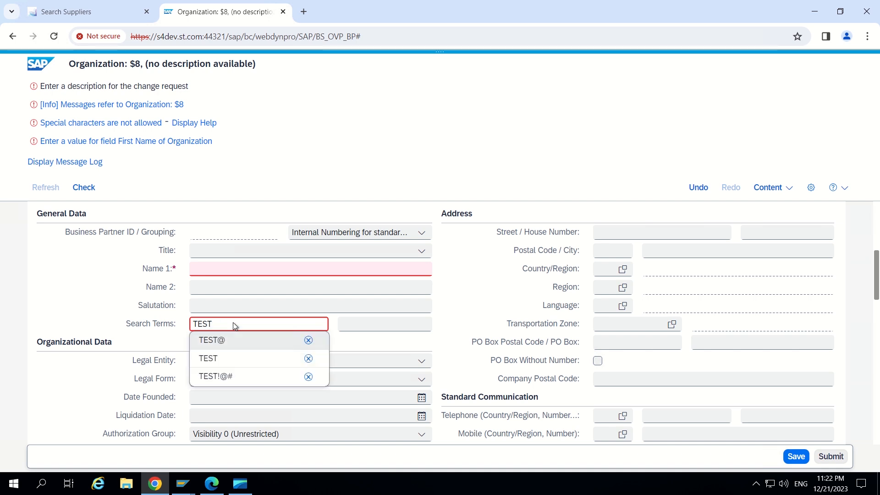
text($)
triple_click(234, 323)
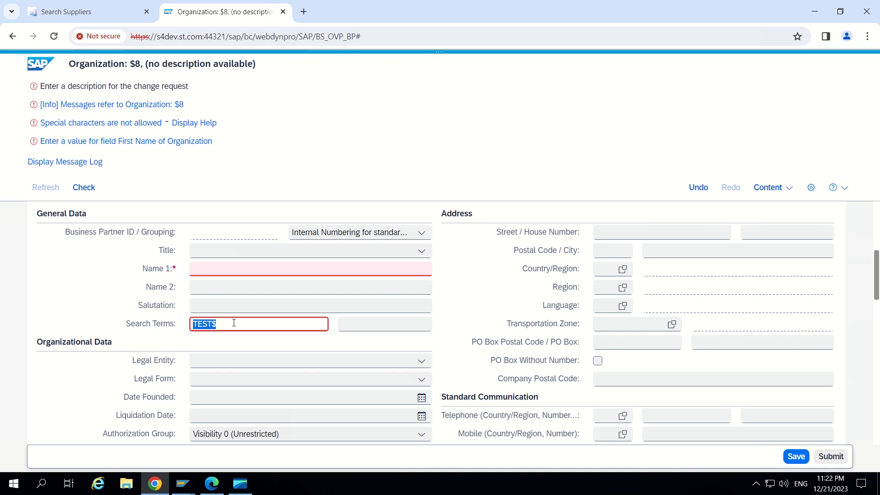
click(95, 126)
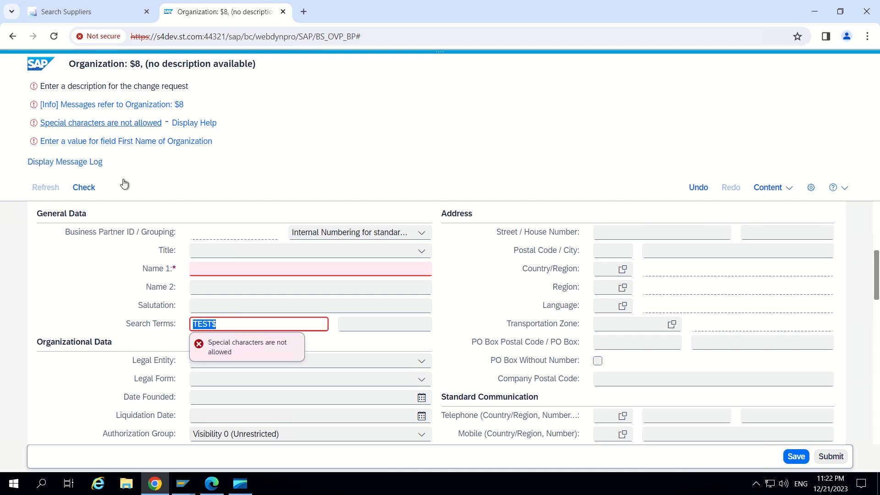
Step: Replace the supplier's Search Term 1 with TESTING and validate the entry
key(BackSpace)
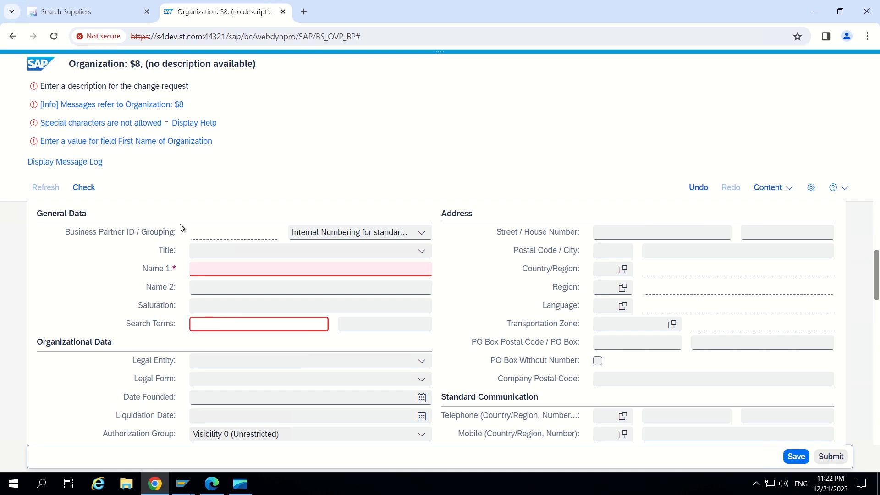
text(TESTING)
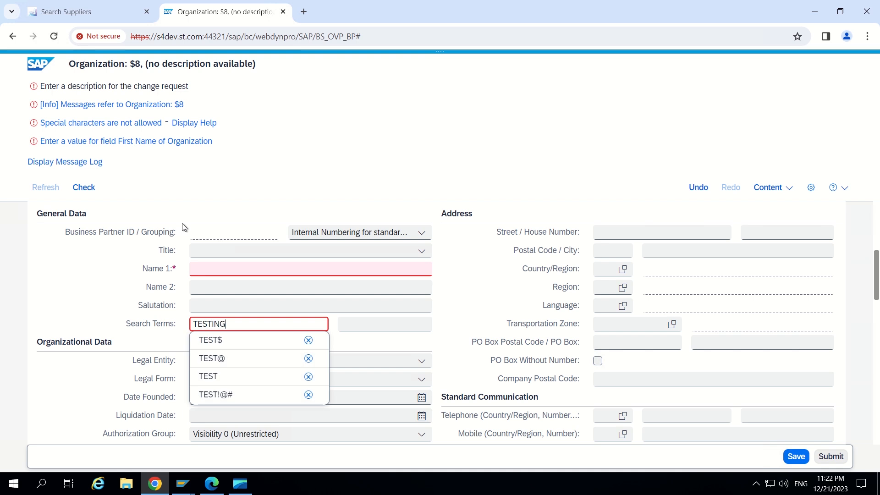
key(Return)
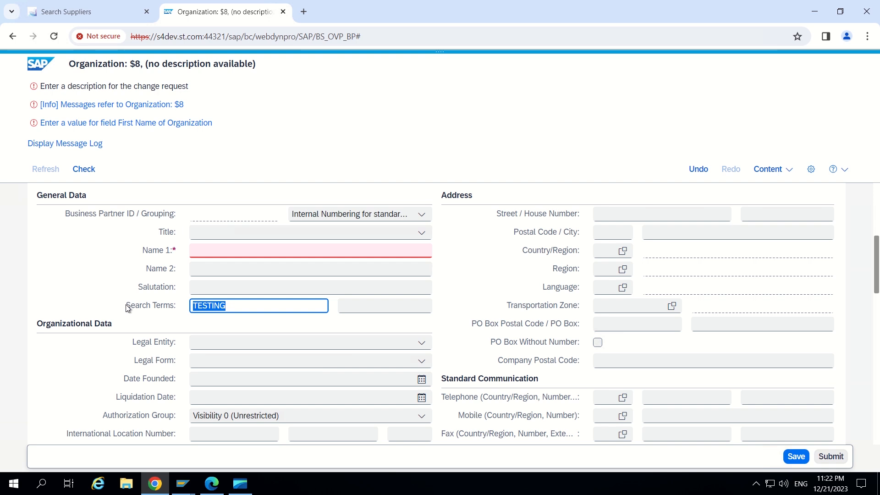
drag(126, 306, 181, 307)
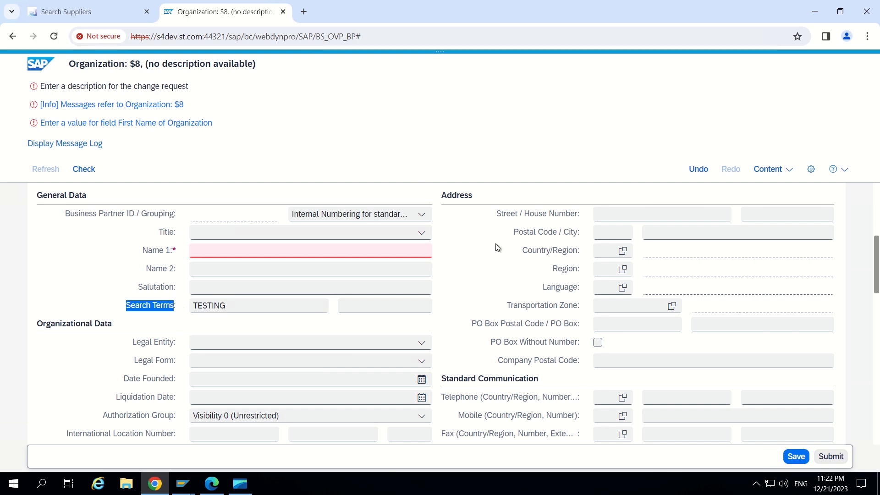
scroll(180, 284, down, 3)
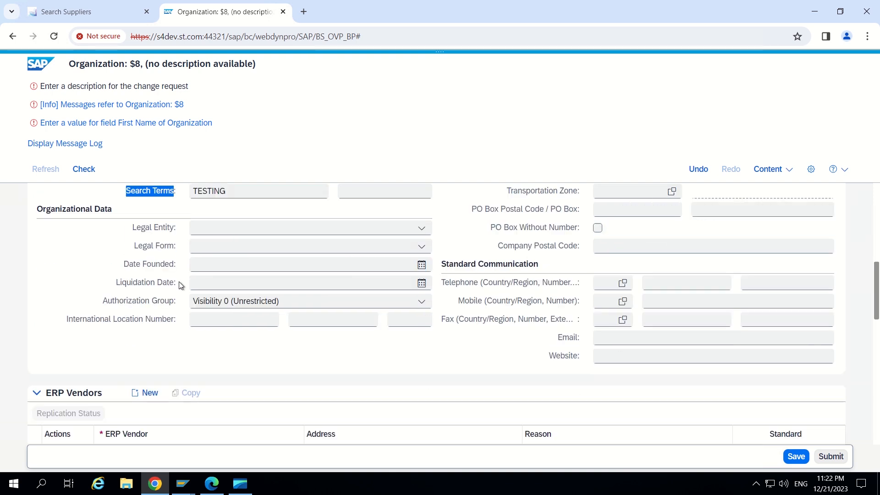
scroll(178, 282, up, 3)
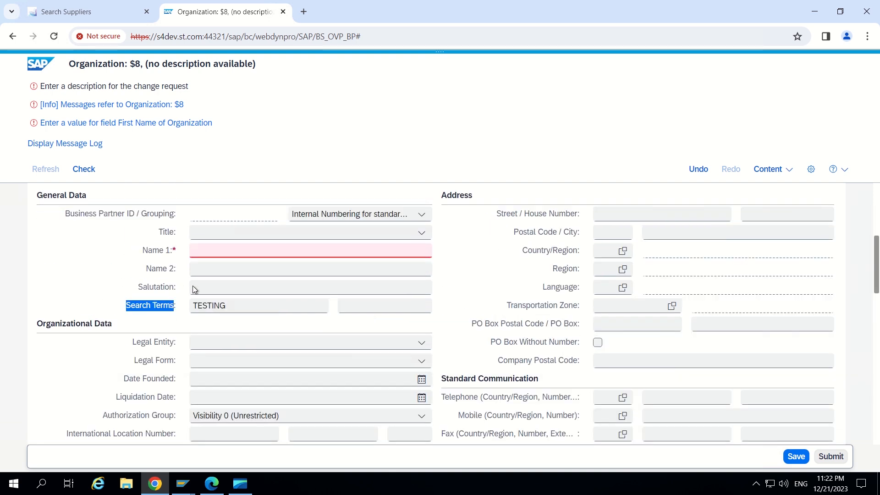
click(231, 306)
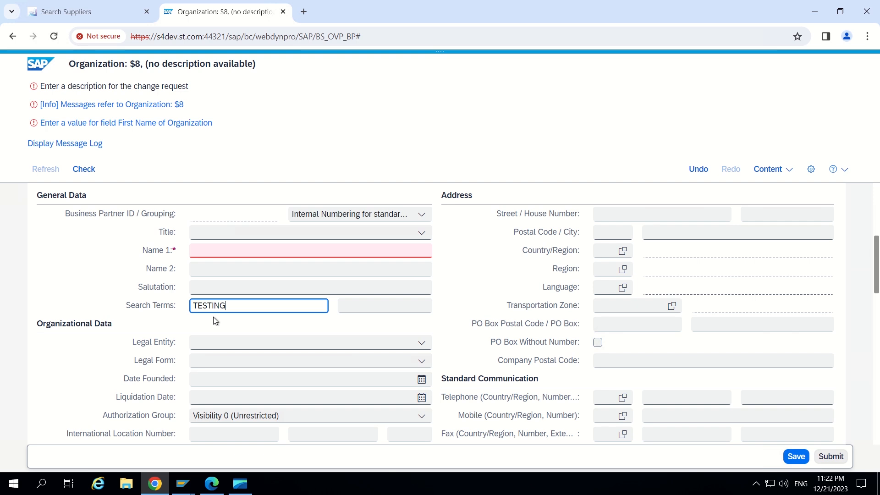